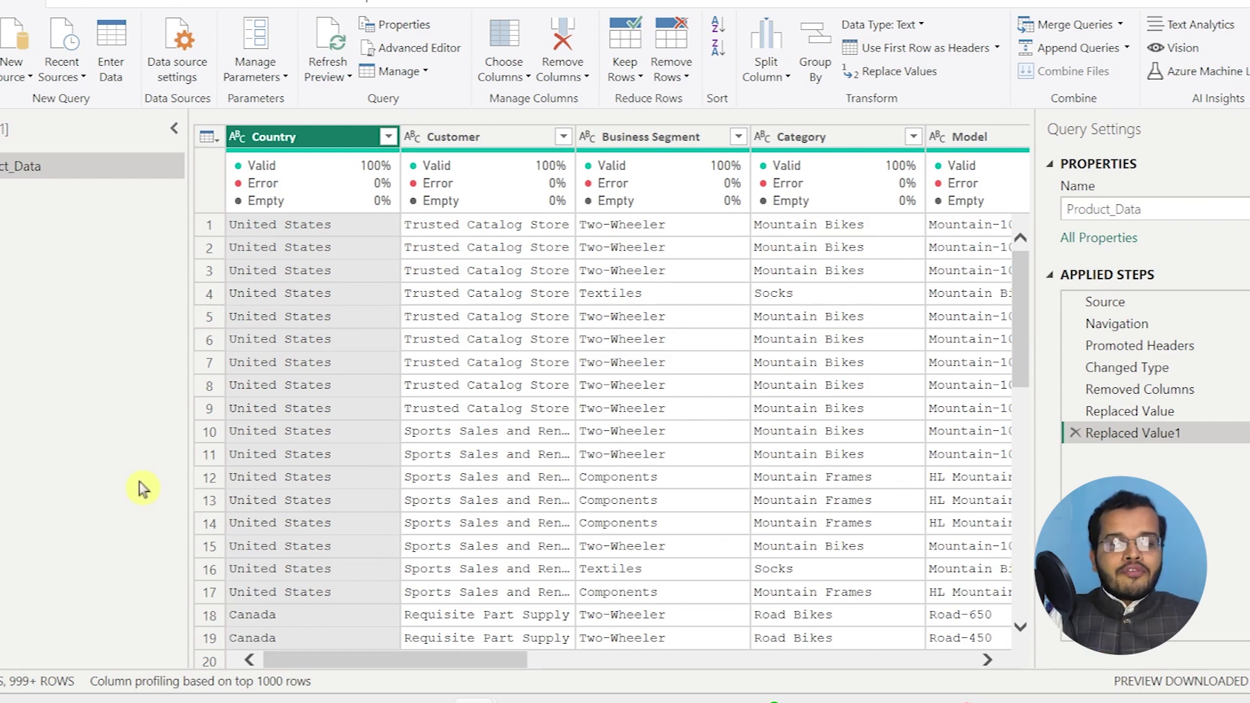
{"action": "left_click_drag", "start_coordinate": [347, 660], "coordinate": [684, 662]}
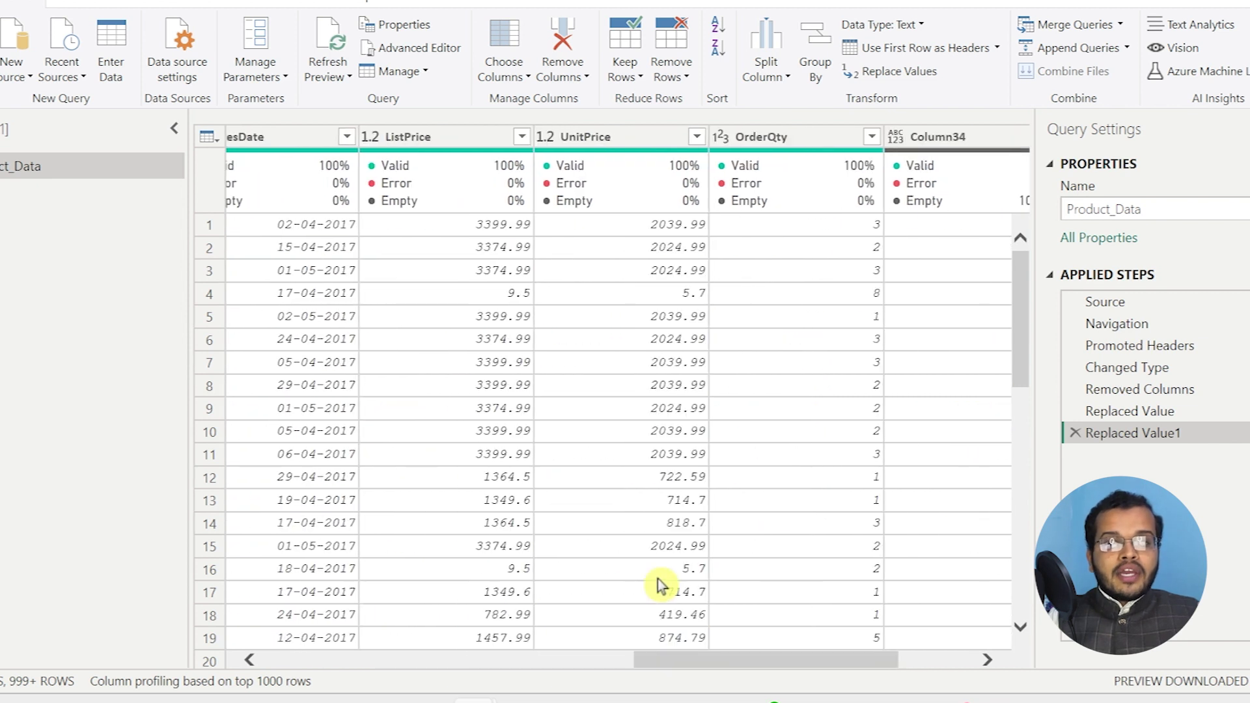
Remove the empty Column34 and Column35 from the Product_Data query.
{"action": "left_click", "coordinate": [752, 138]}
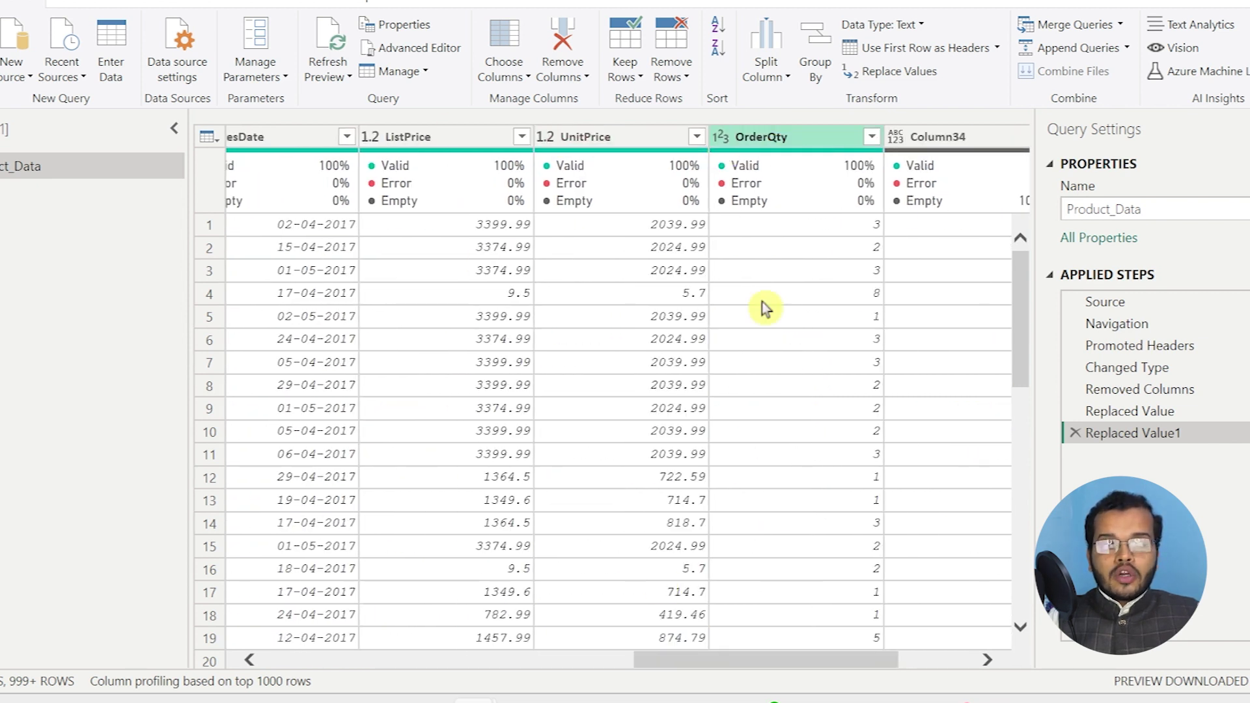
{"action": "left_click_drag", "start_coordinate": [752, 661], "coordinate": [860, 660]}
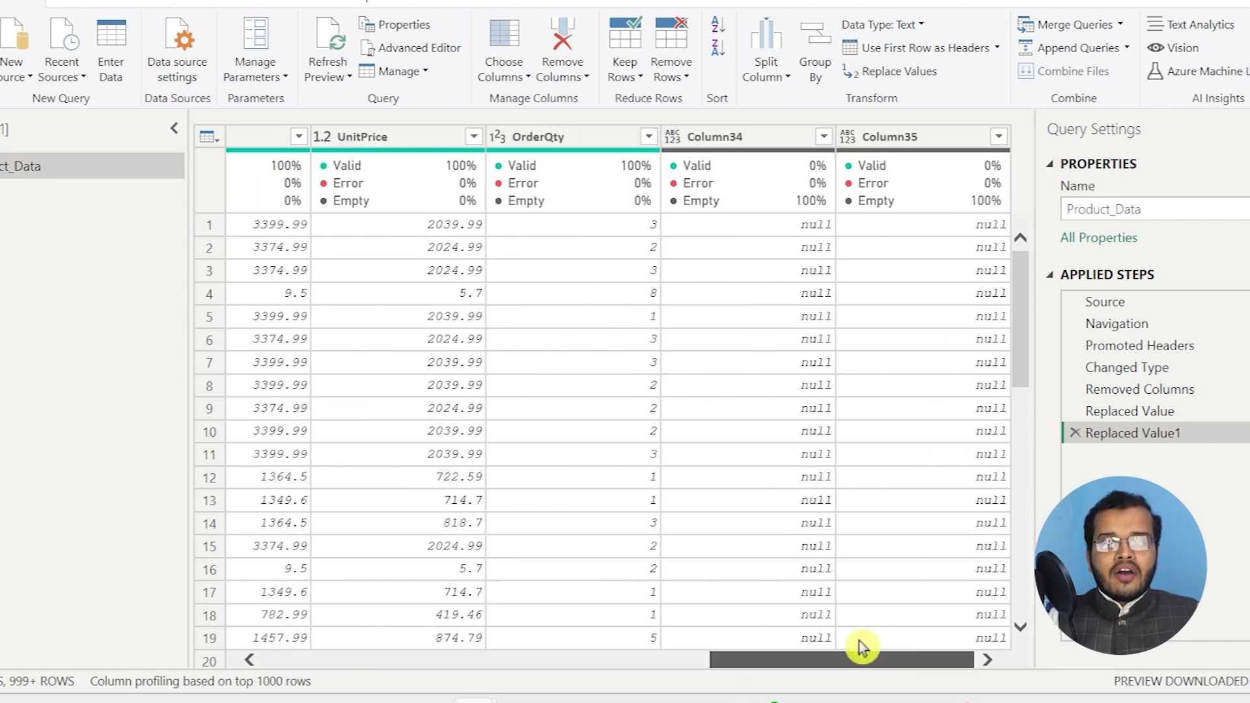
{"action": "left_click", "coordinate": [942, 145]}
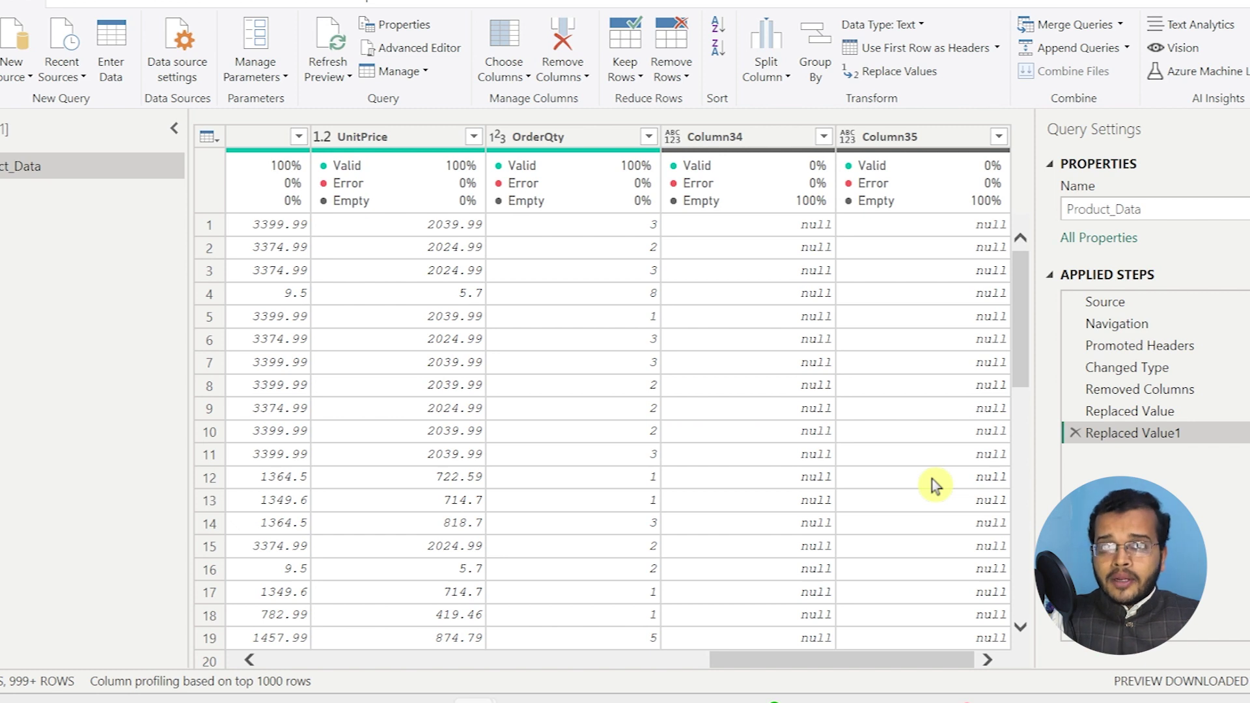
{"action": "left_click", "coordinate": [781, 137]}
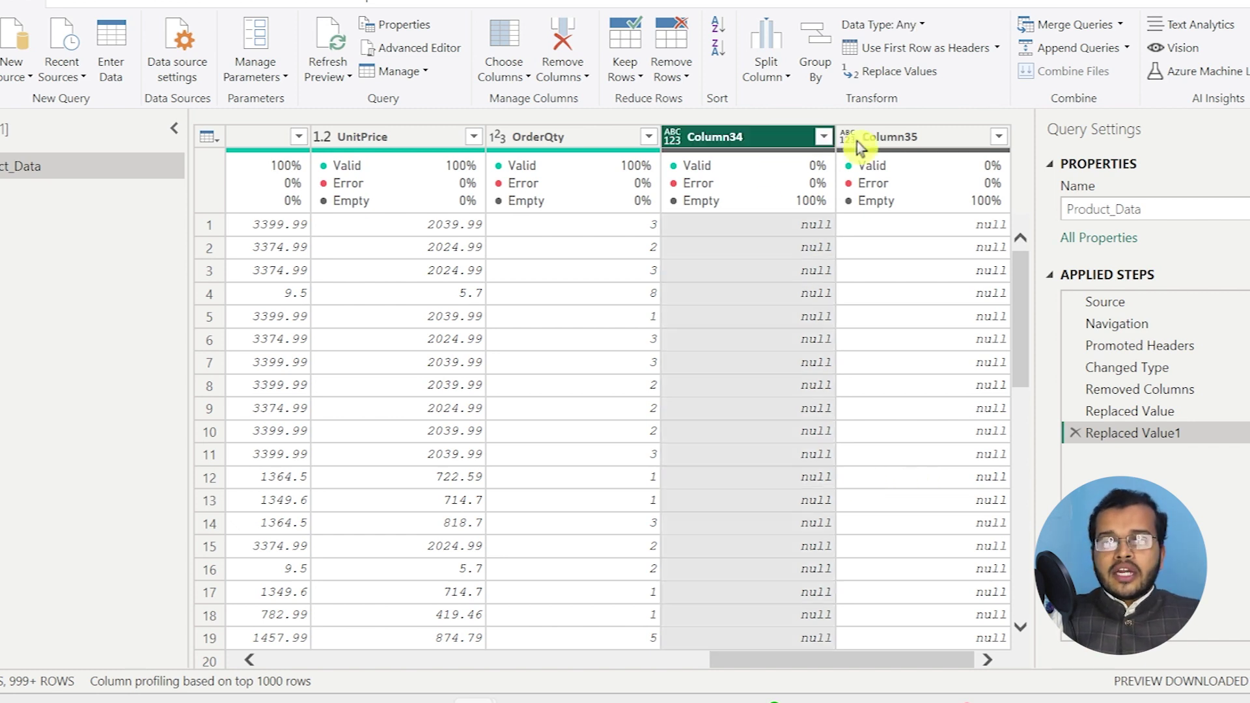
{"action": "left_click", "coordinate": [905, 137], "text": "shift"}
{"action": "right_click", "coordinate": [905, 137]}
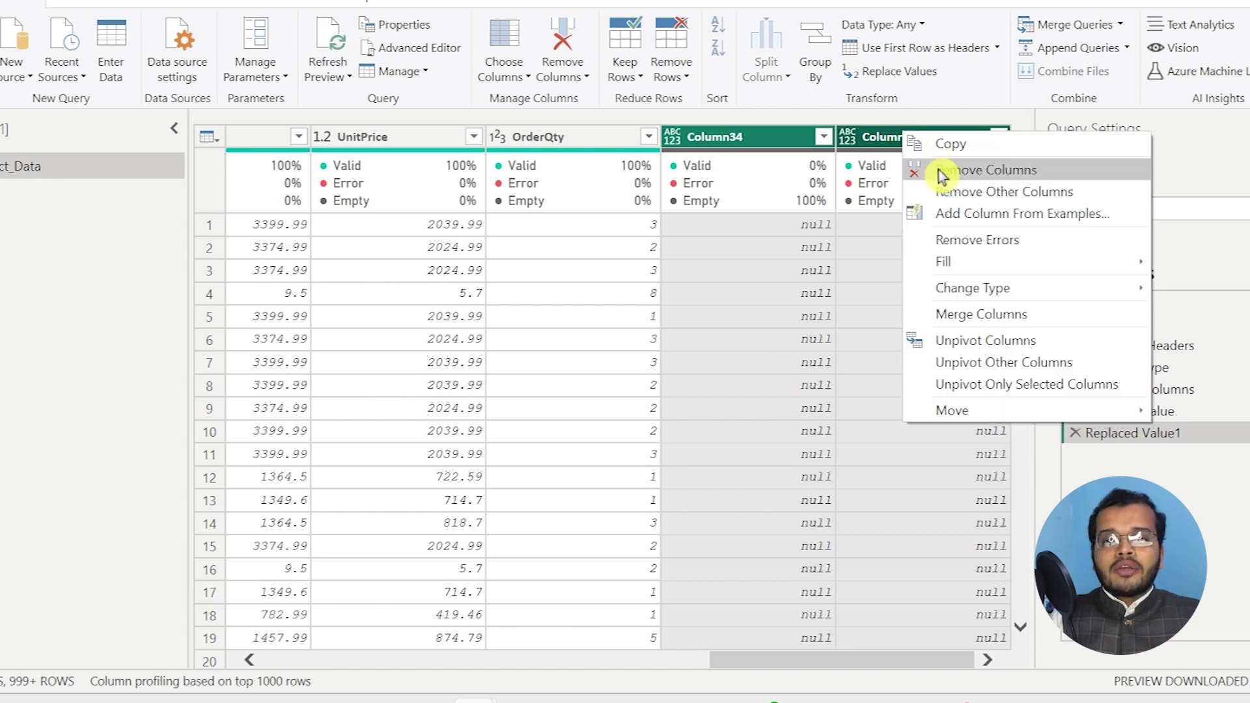
{"action": "left_click", "coordinate": [984, 169]}
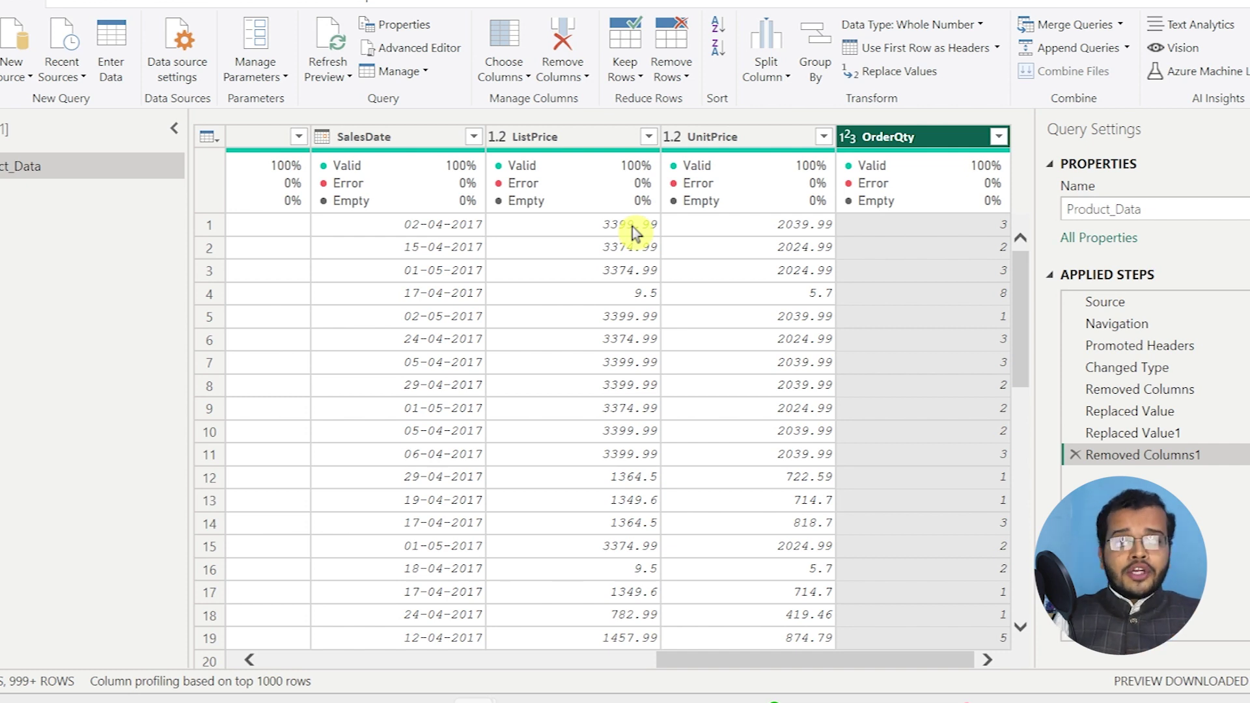
Select ListPrice and OrderQty together and switch to the Add Column commands.
{"action": "left_click", "coordinate": [551, 138]}
{"action": "left_click", "coordinate": [742, 137]}
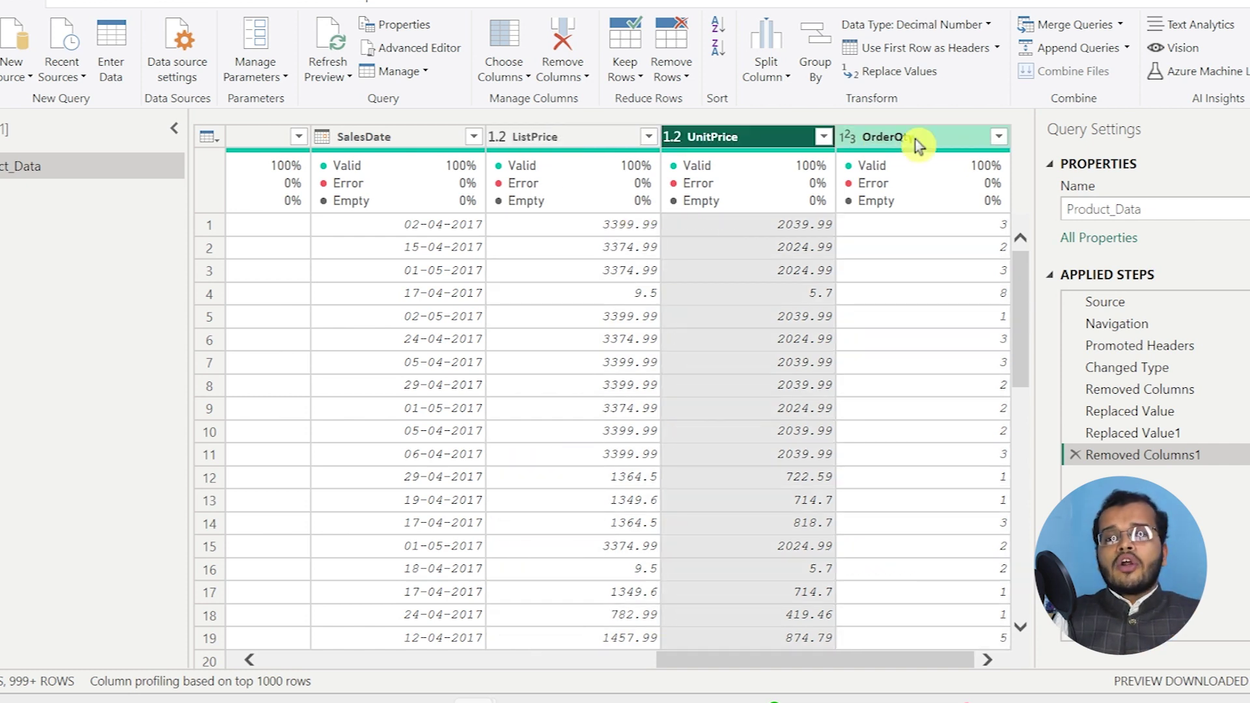
{"action": "left_click", "coordinate": [899, 137]}
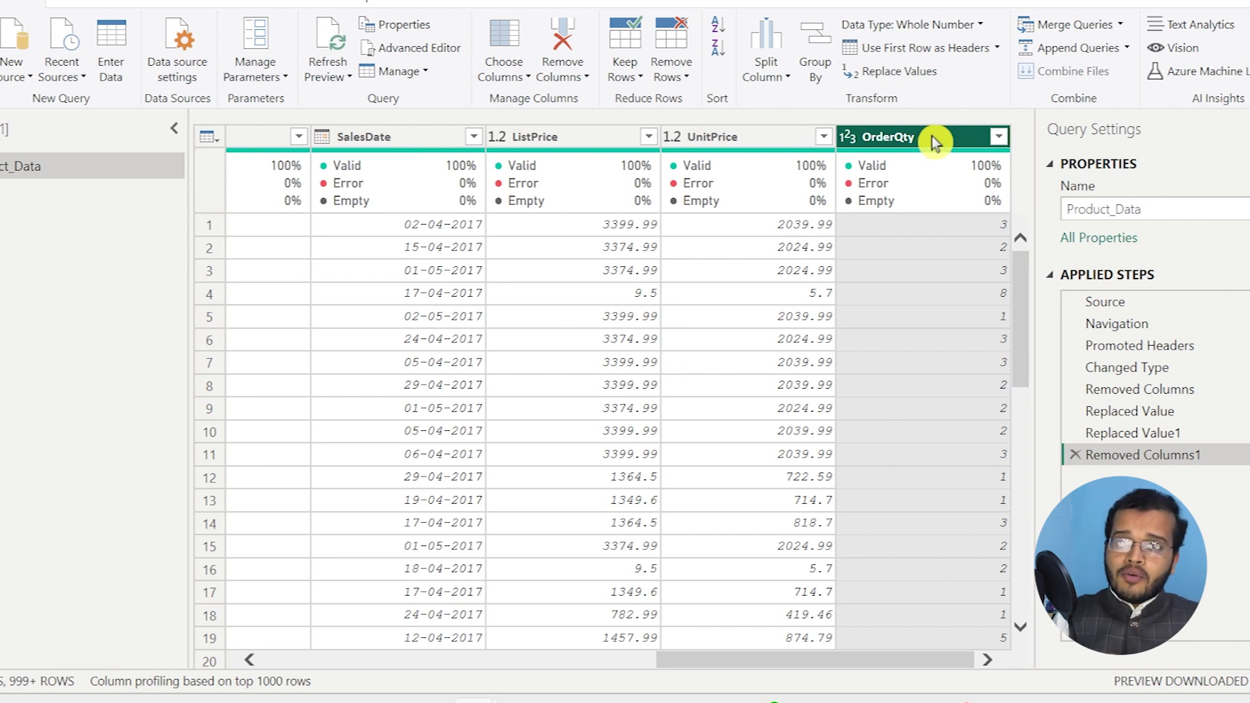
{"action": "left_click", "coordinate": [557, 137]}
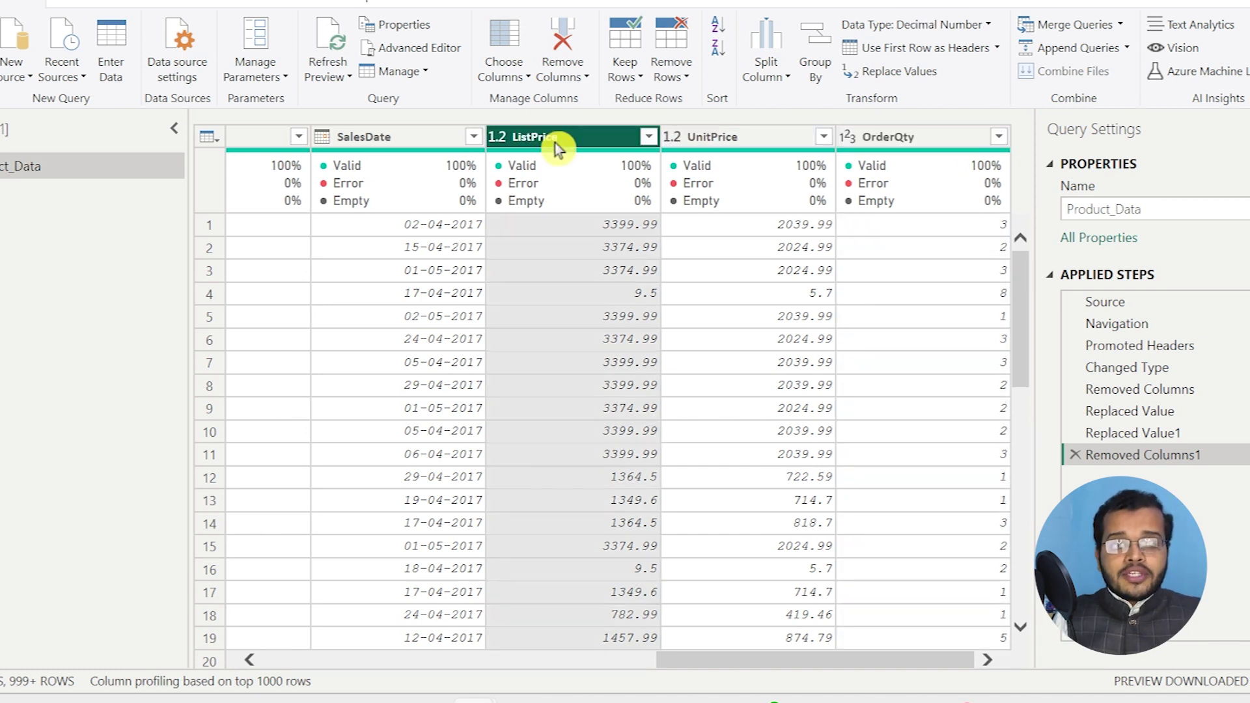
{"action": "left_click", "coordinate": [896, 140], "text": "ctrl"}
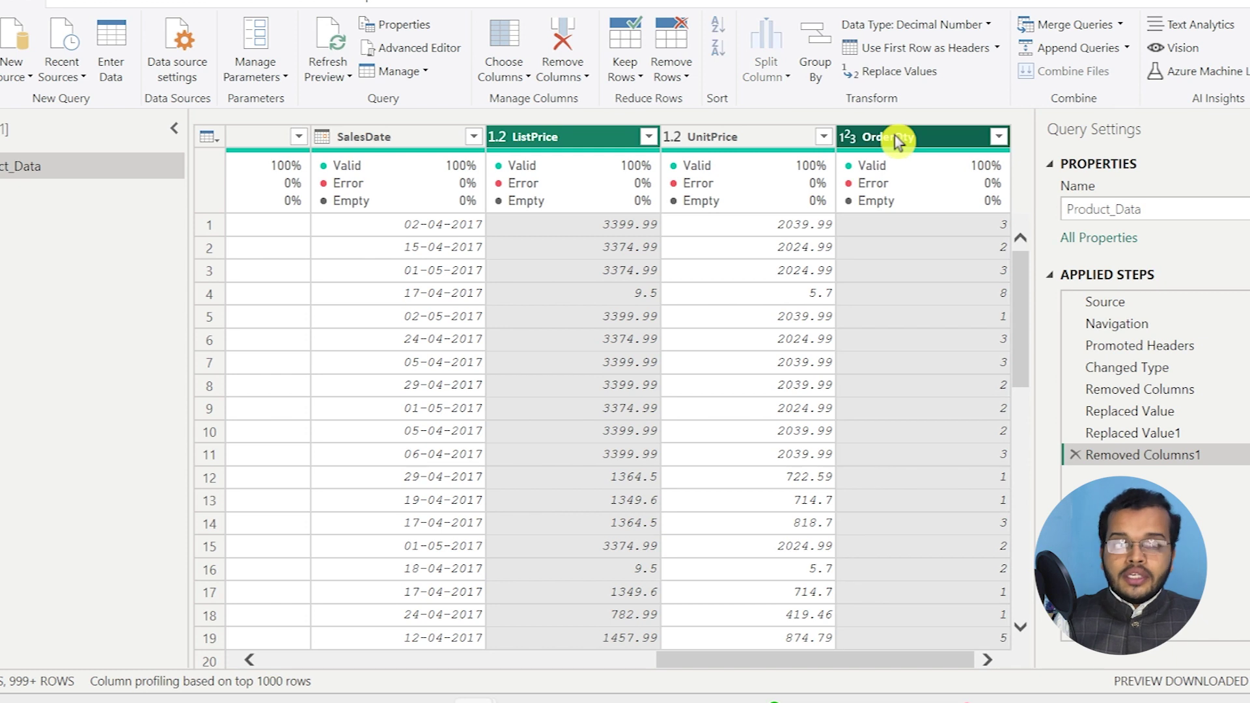
{"action": "left_click", "coordinate": [169, 5]}
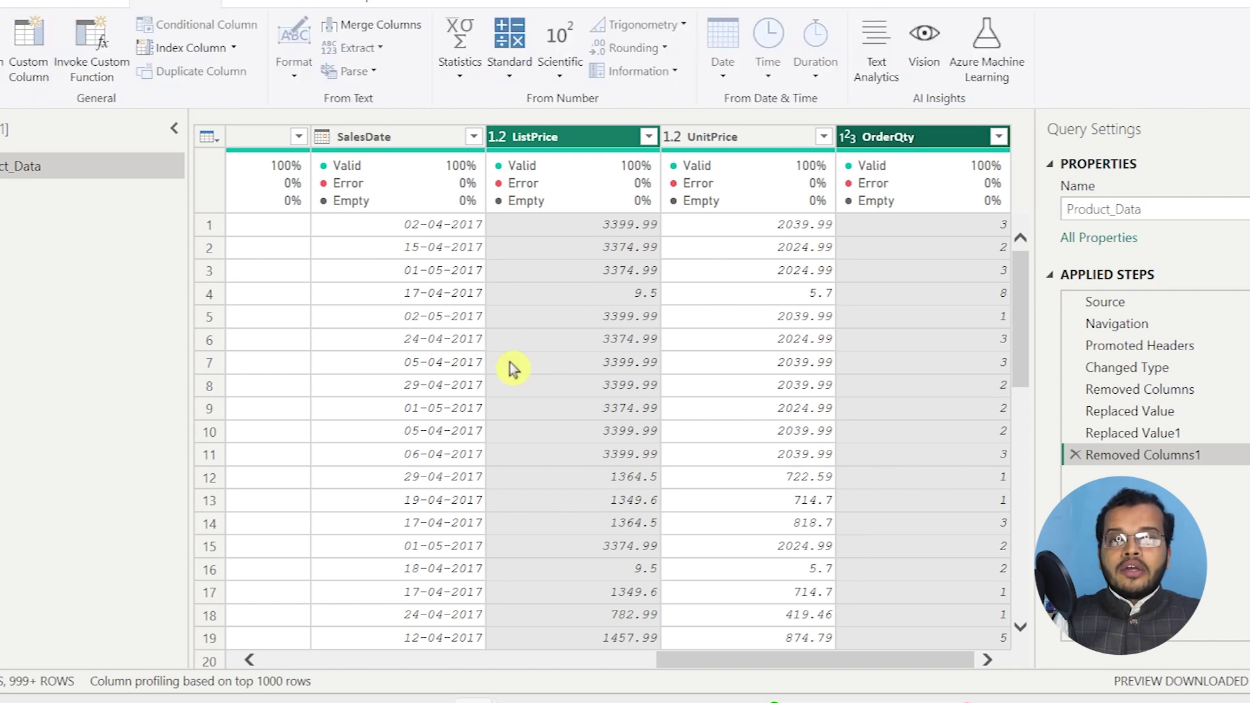
Add a ListPrice × OrderQty multiplication column and start renaming it to Sales.
{"action": "left_click", "coordinate": [509, 71]}
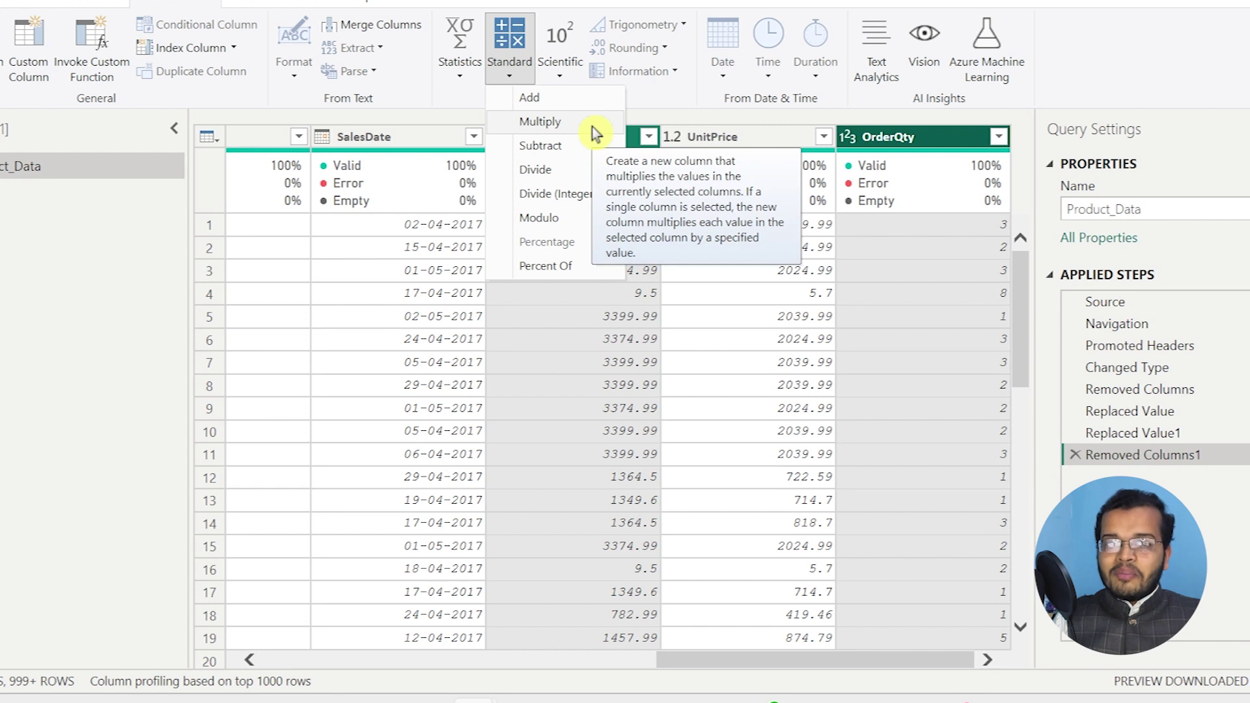
{"action": "left_click", "coordinate": [540, 122]}
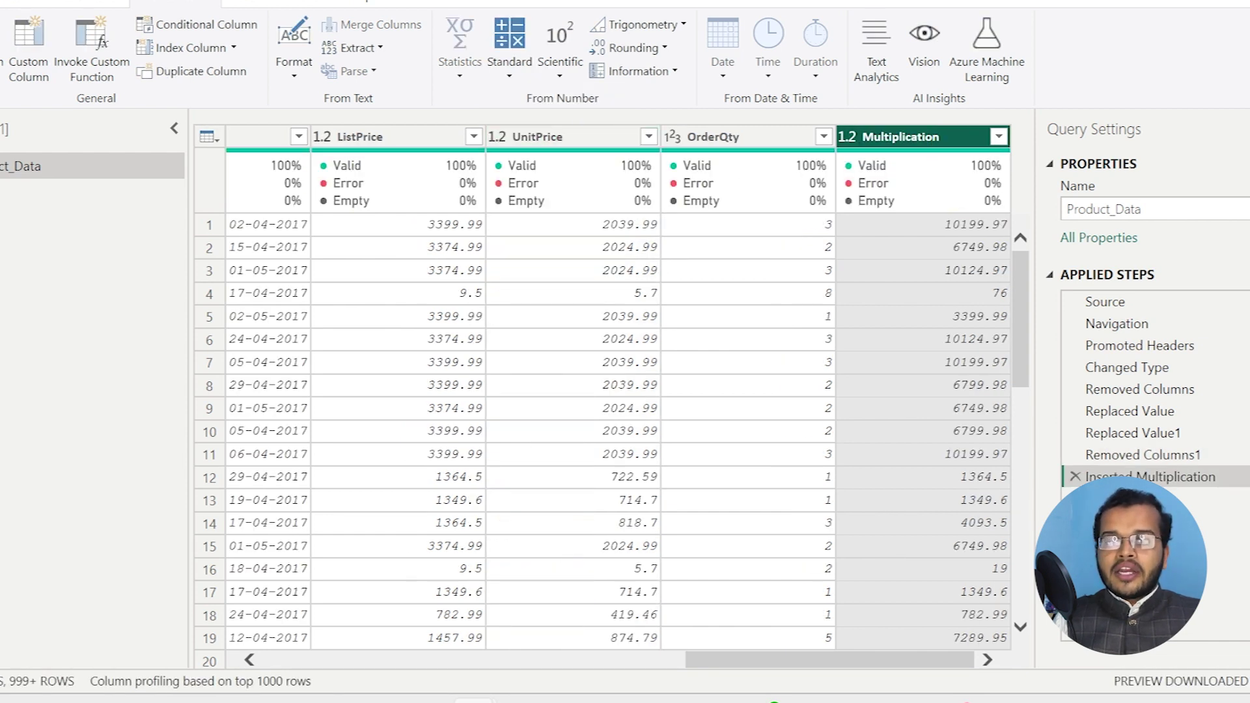
{"action": "double_click", "coordinate": [899, 137]}
{"action": "type", "text": "Sal"}
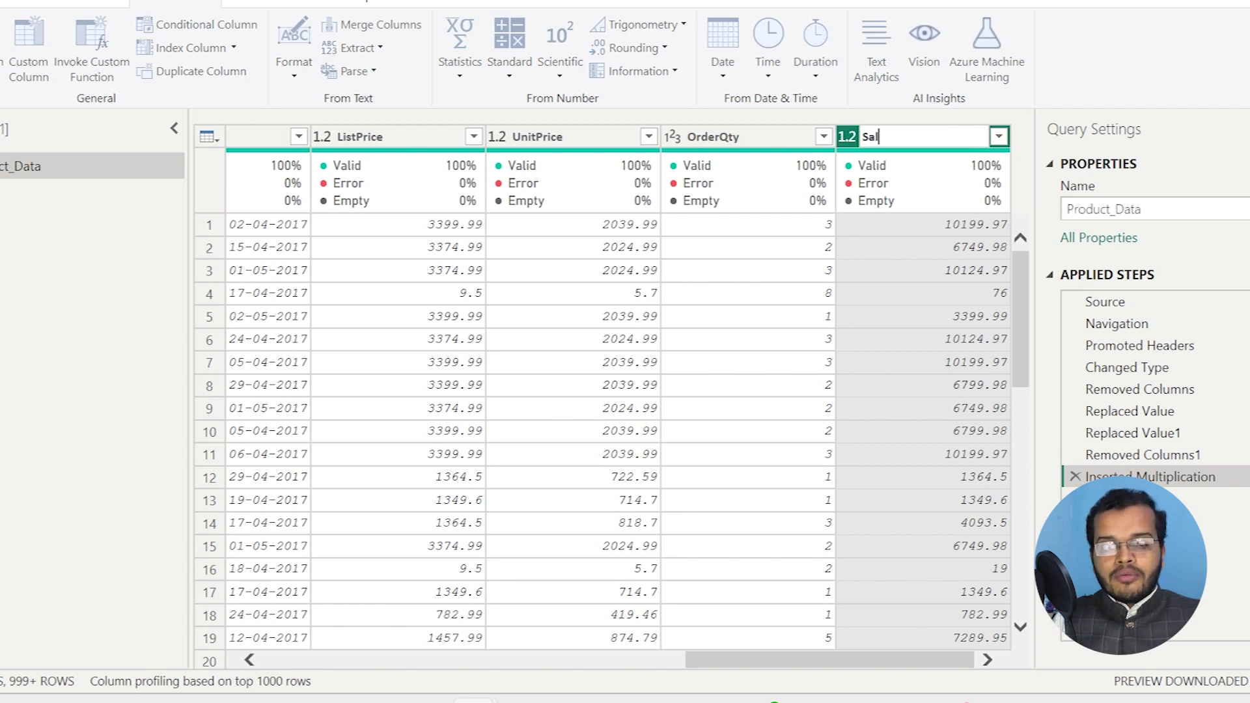
{"action": "type", "text": "es"}
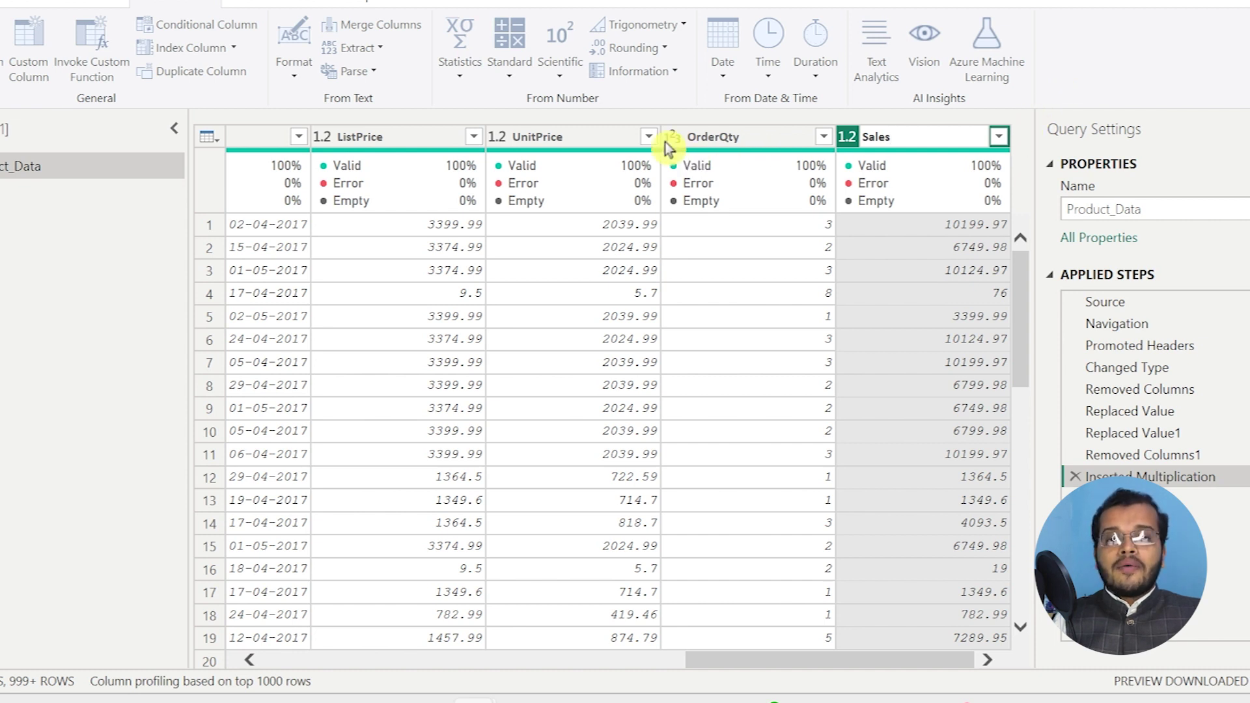
Confirm the Sales name, then add a Cost column as UnitPrice × OrderQty.
{"action": "left_click", "coordinate": [346, 271]}
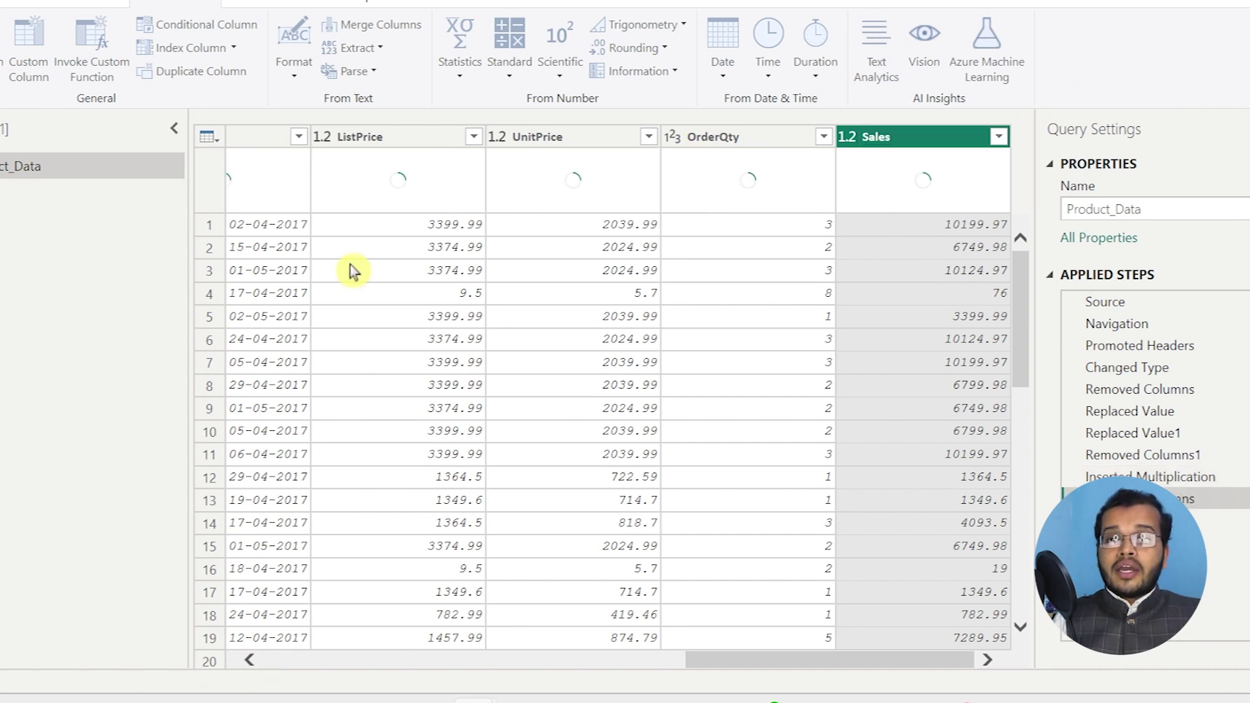
{"action": "left_click", "coordinate": [537, 137]}
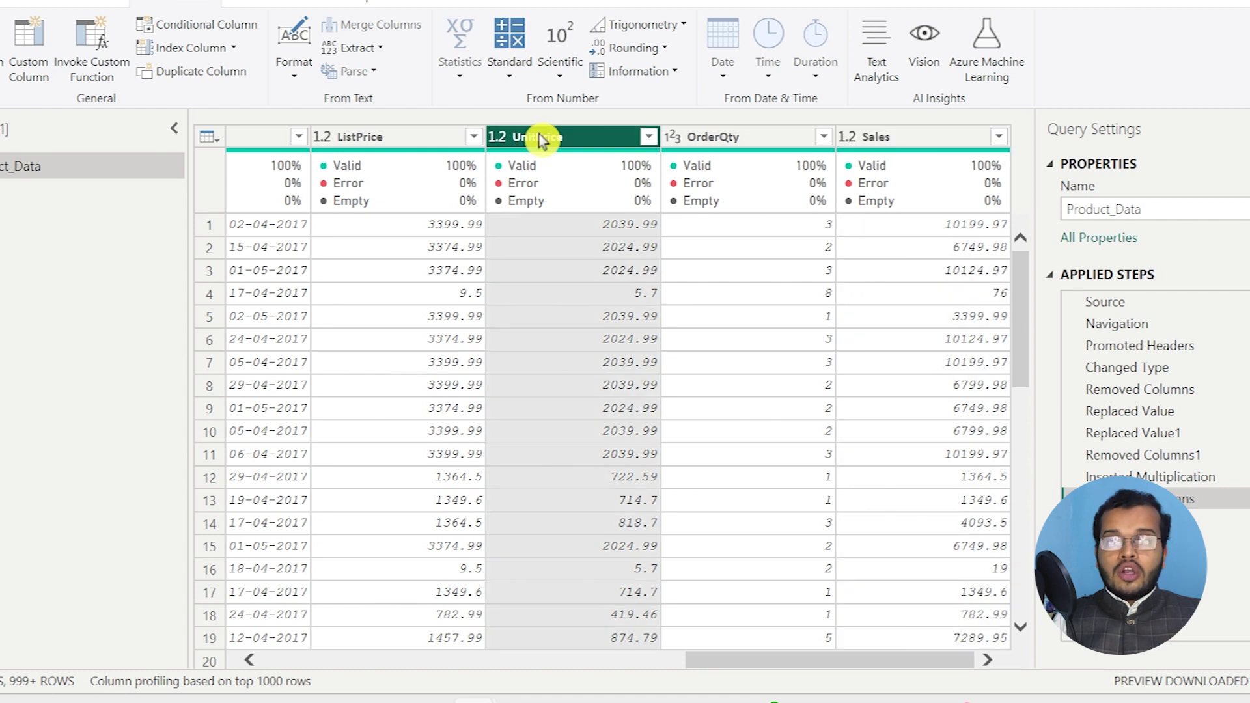
{"action": "left_click", "coordinate": [743, 135], "text": "ctrl"}
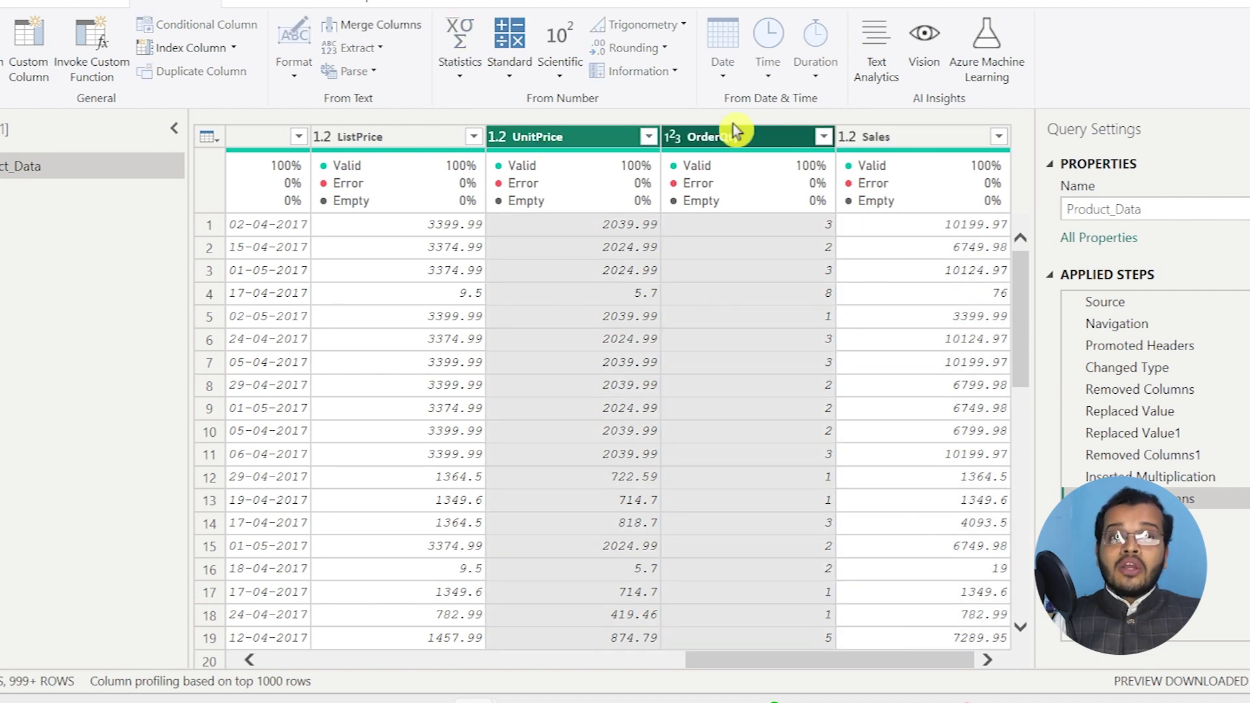
{"action": "left_click", "coordinate": [510, 64]}
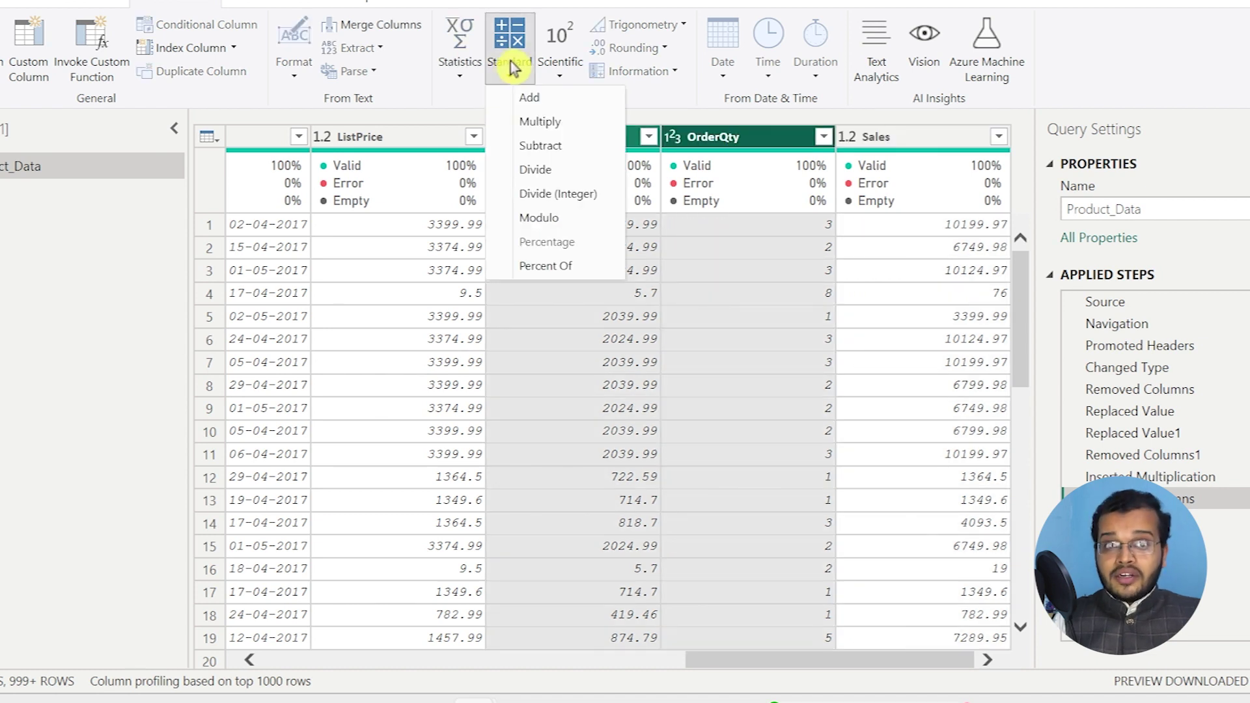
{"action": "left_click", "coordinate": [562, 124]}
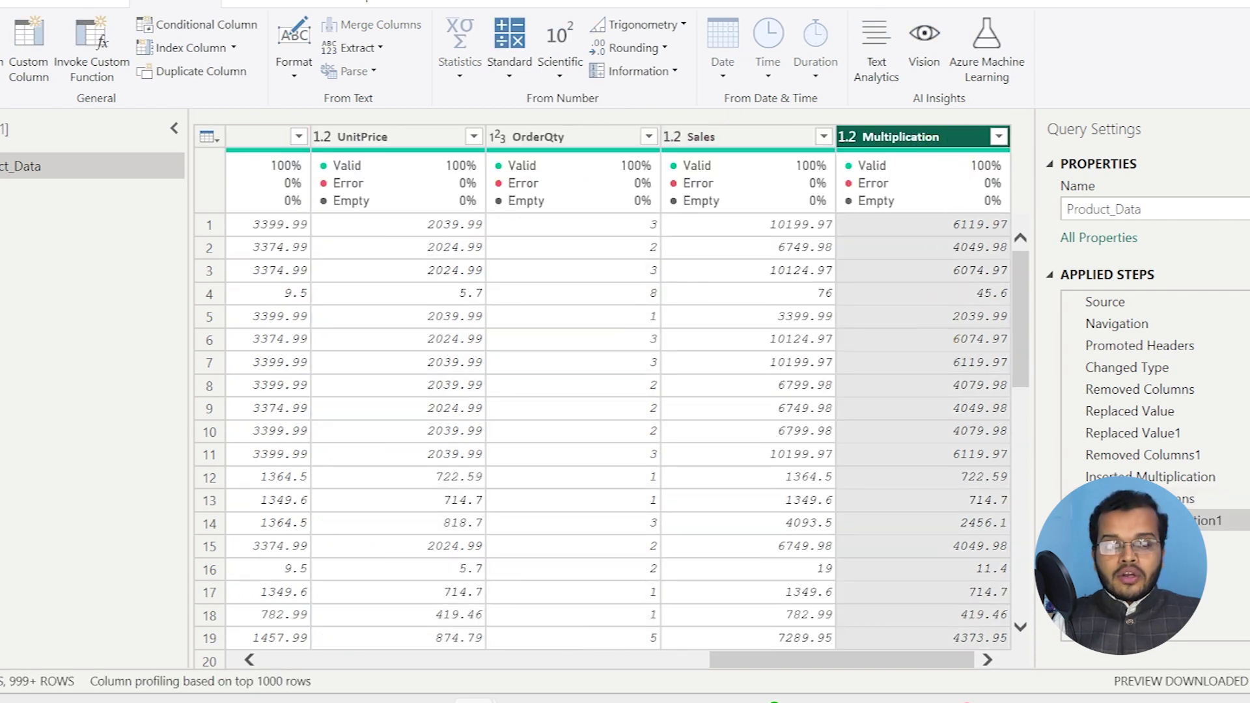
{"action": "double_click", "coordinate": [962, 137]}
{"action": "type", "text": "Cost"}
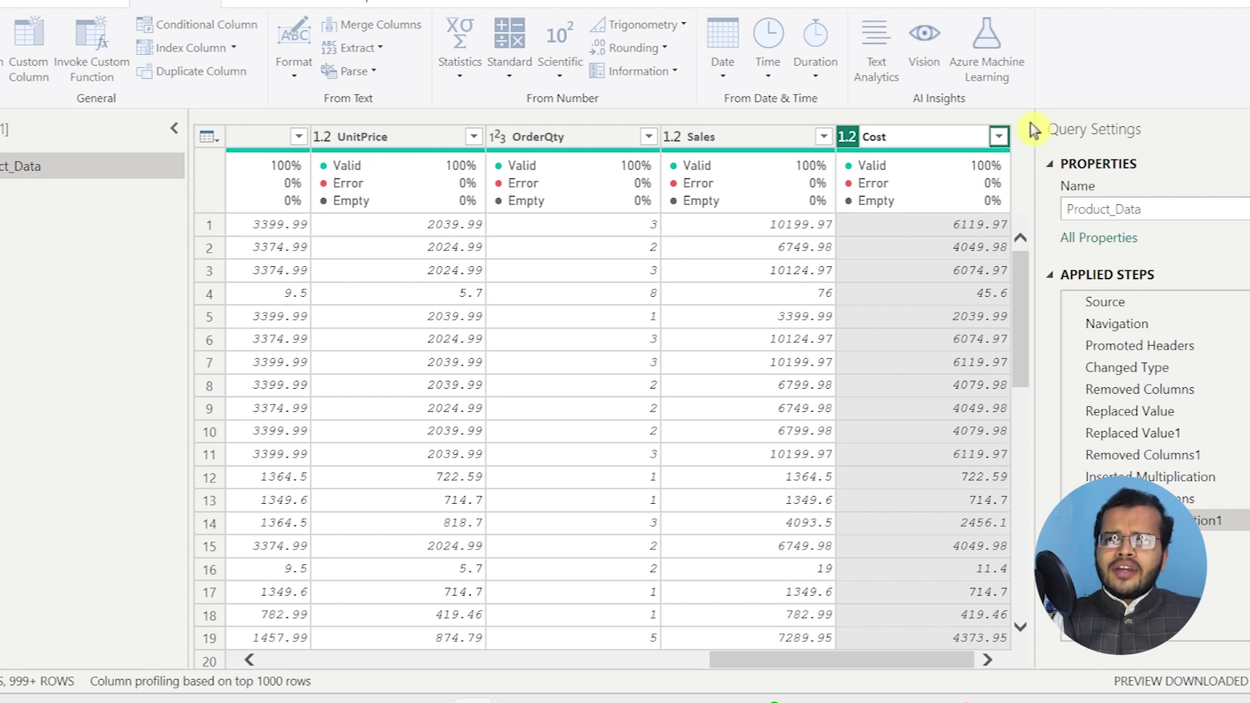
{"action": "key", "text": "Return"}
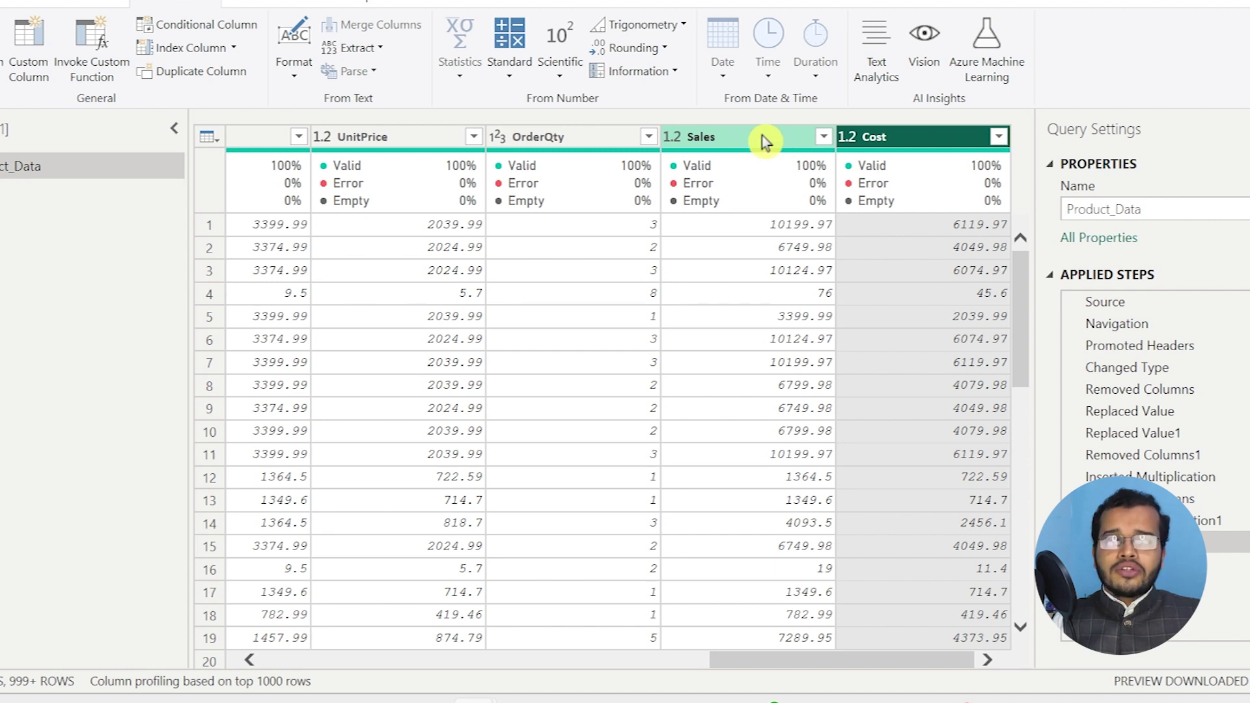
Add a Profit column as Sales minus Cost and rename it Profit.
{"action": "left_click", "coordinate": [766, 140], "text": "ctrl"}
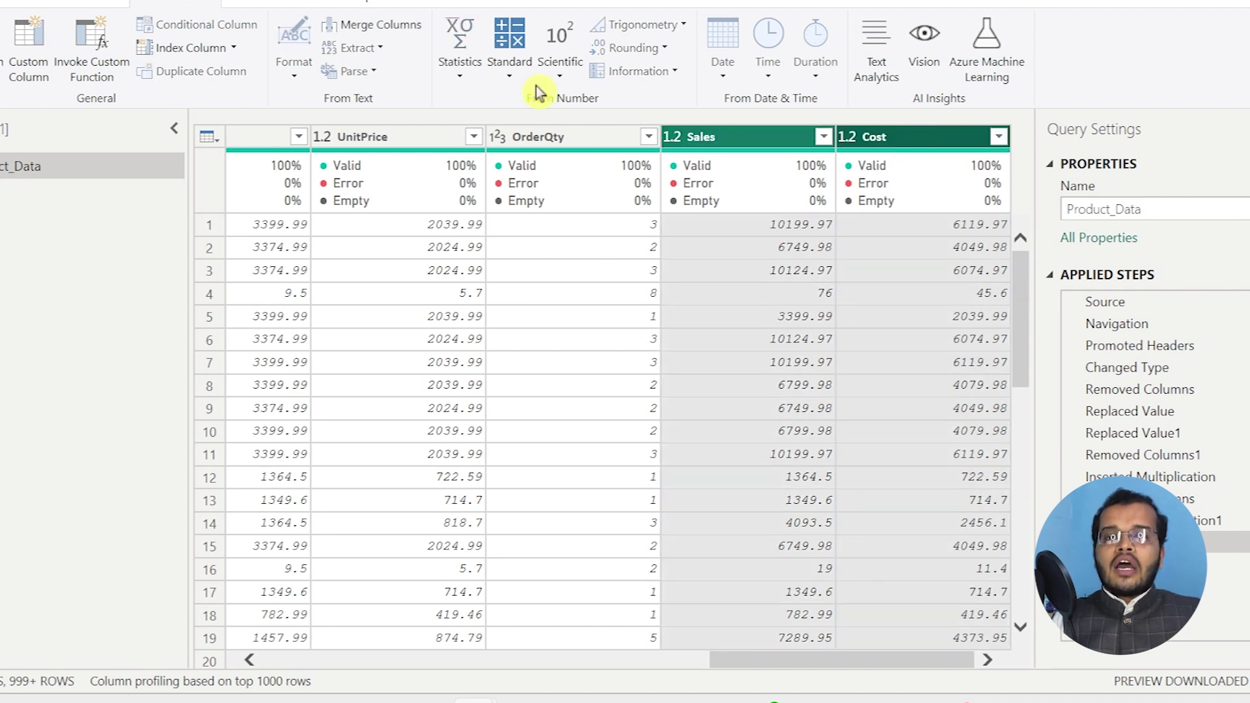
{"action": "left_click", "coordinate": [510, 73]}
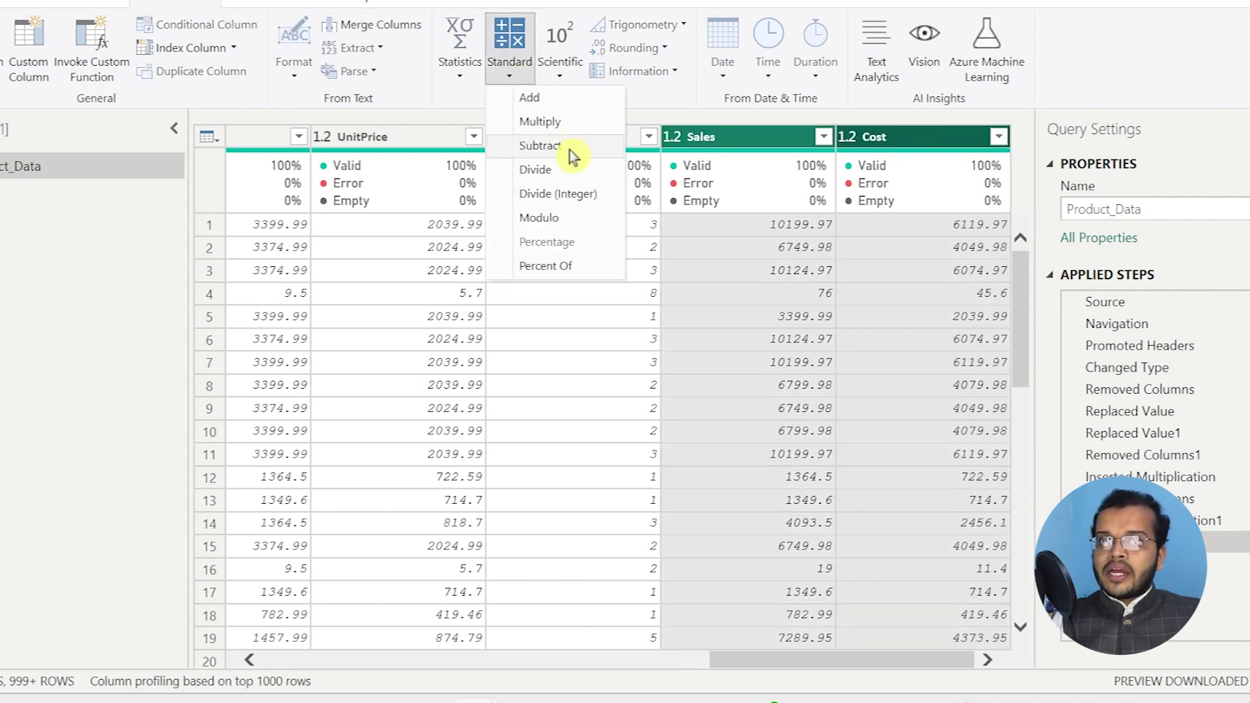
{"action": "left_click", "coordinate": [541, 145]}
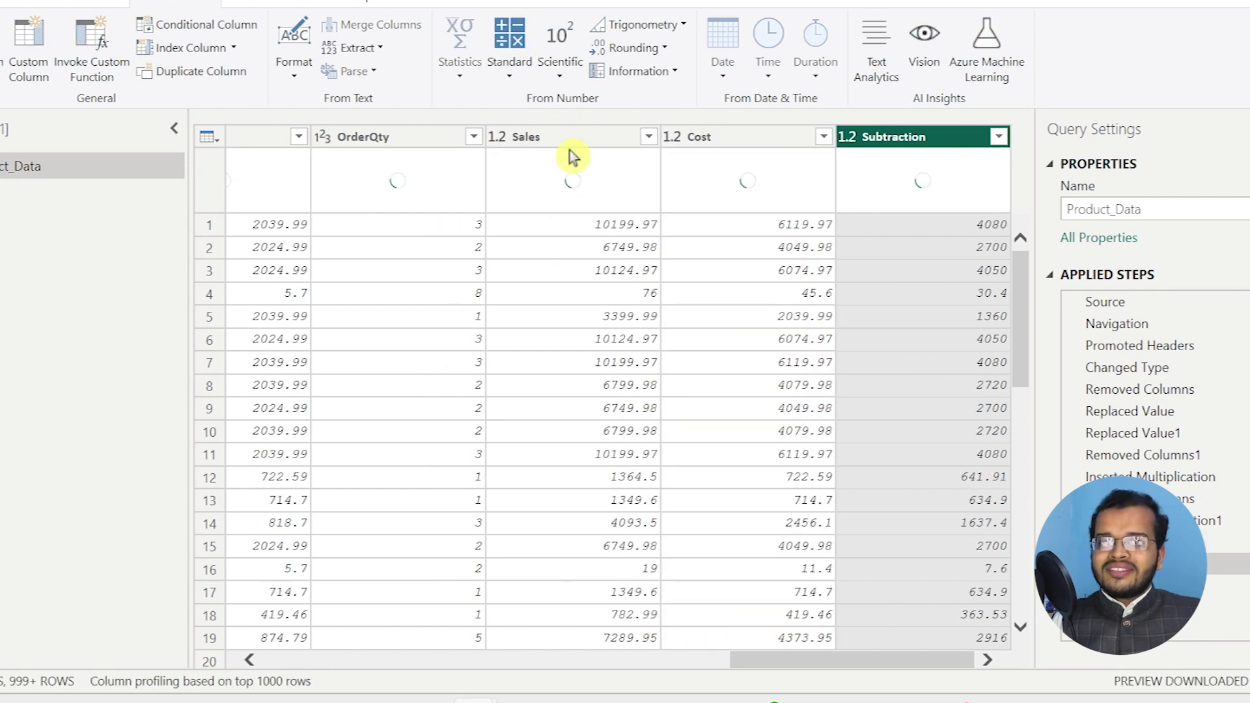
{"action": "double_click", "coordinate": [893, 138]}
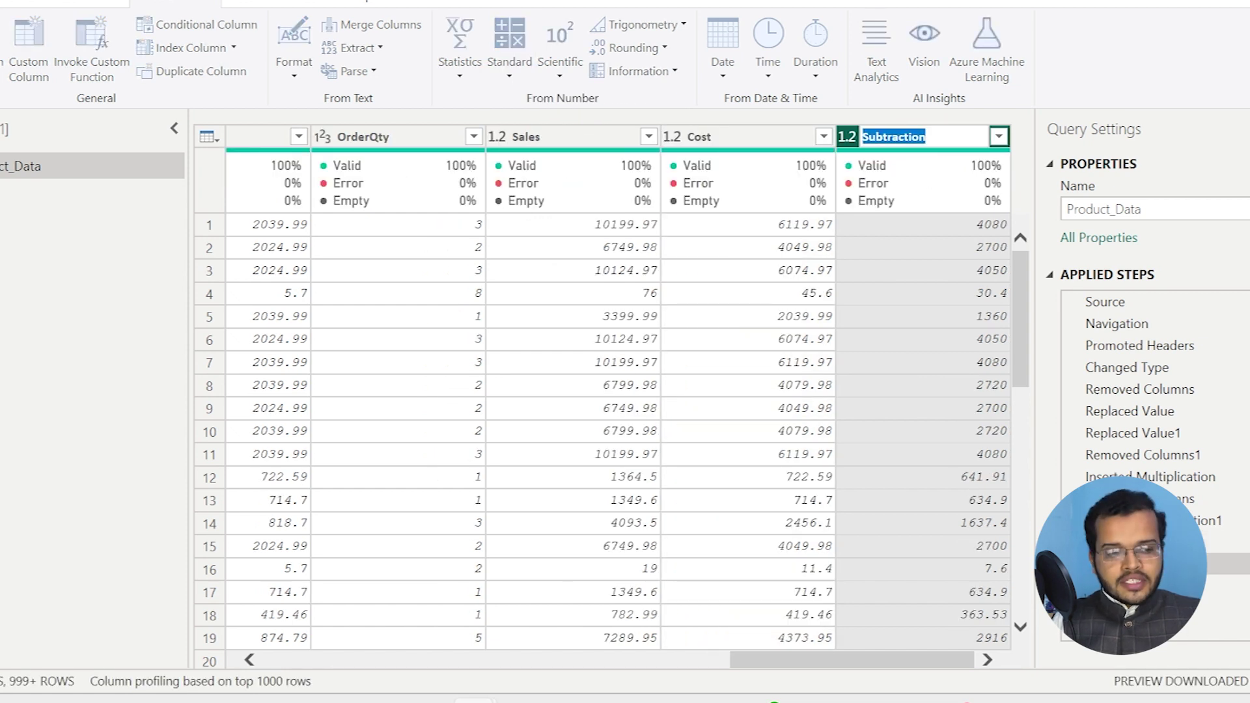
{"action": "type", "text": "P"}
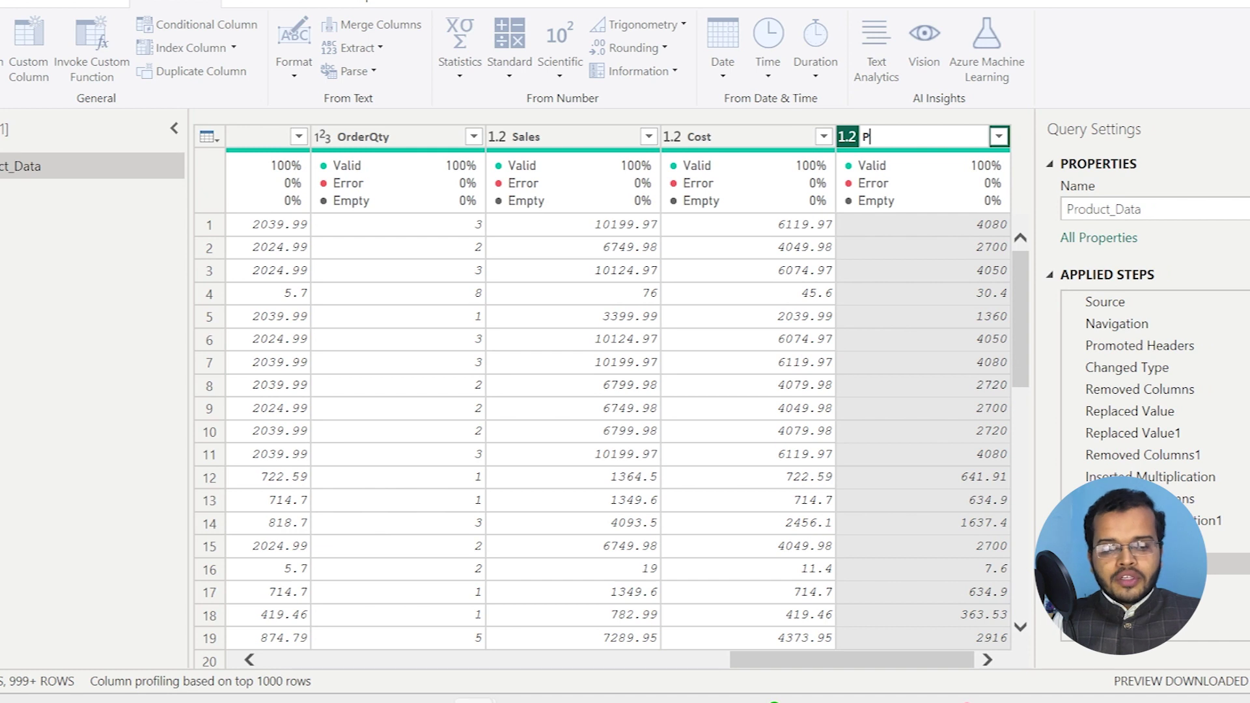
{"action": "type", "text": "rofit"}
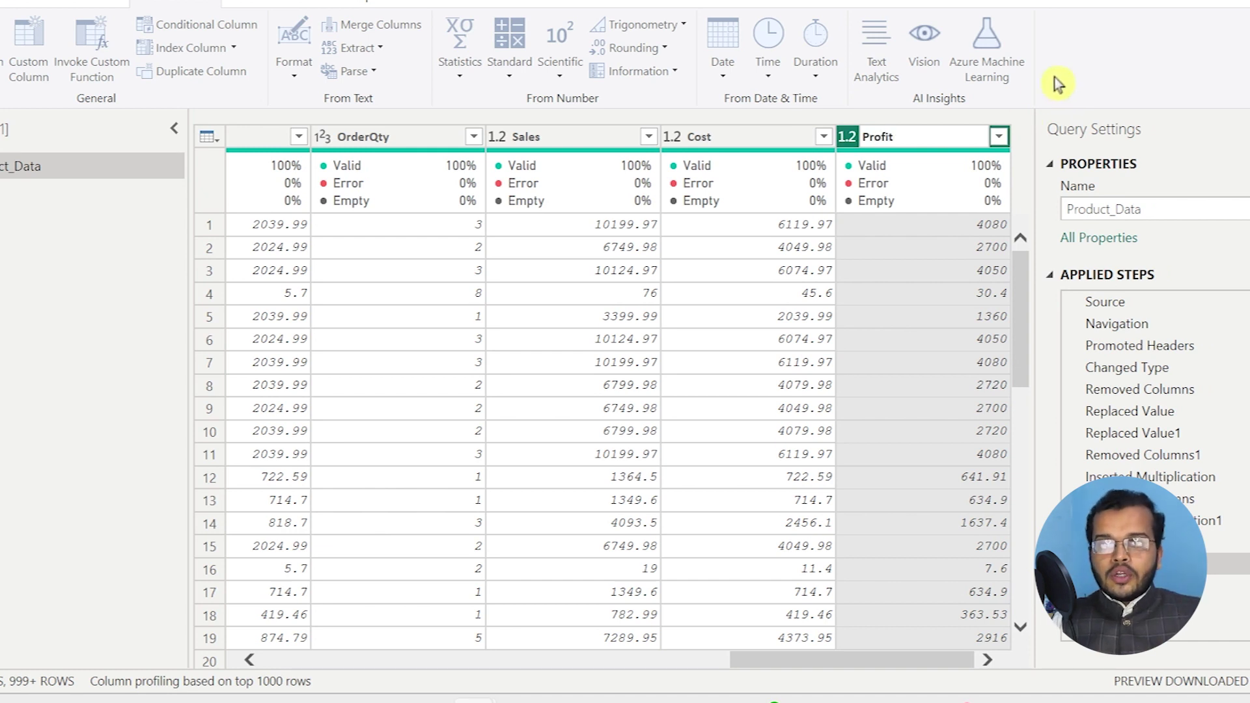
{"action": "key", "text": "Return"}
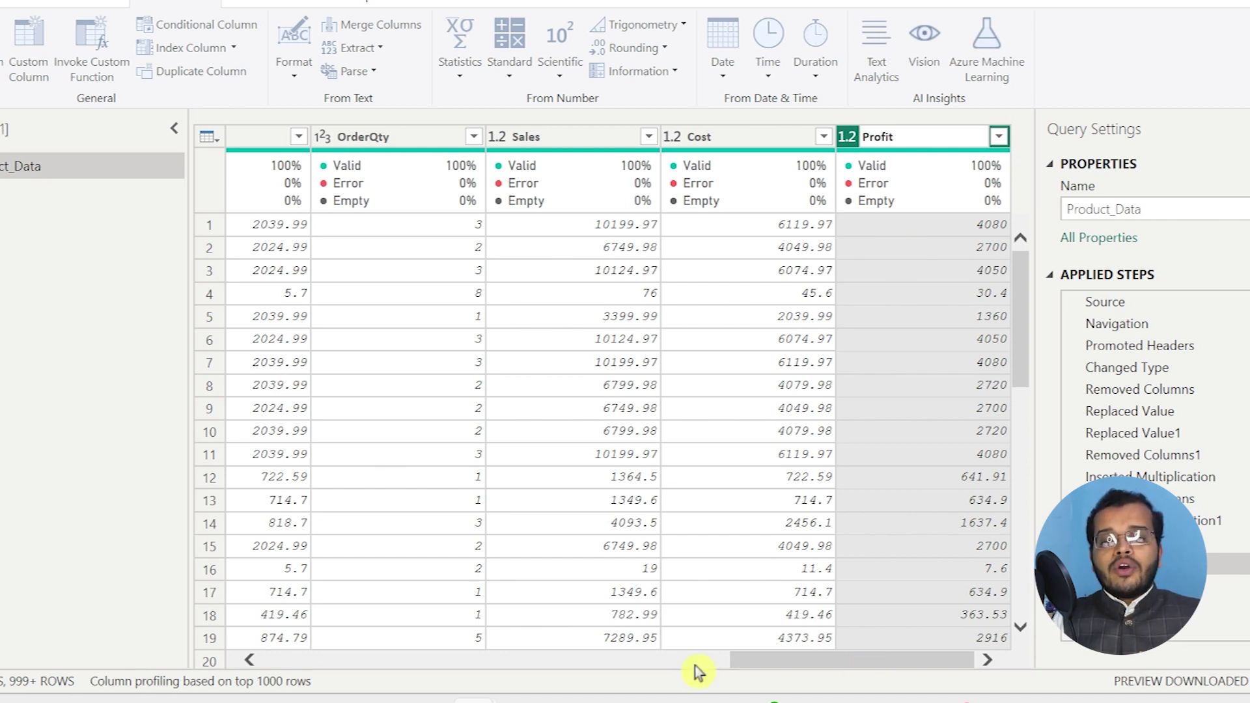
{"action": "key", "text": "Return"}
{"action": "left_click_drag", "start_coordinate": [748, 661], "coordinate": [83, 668]}
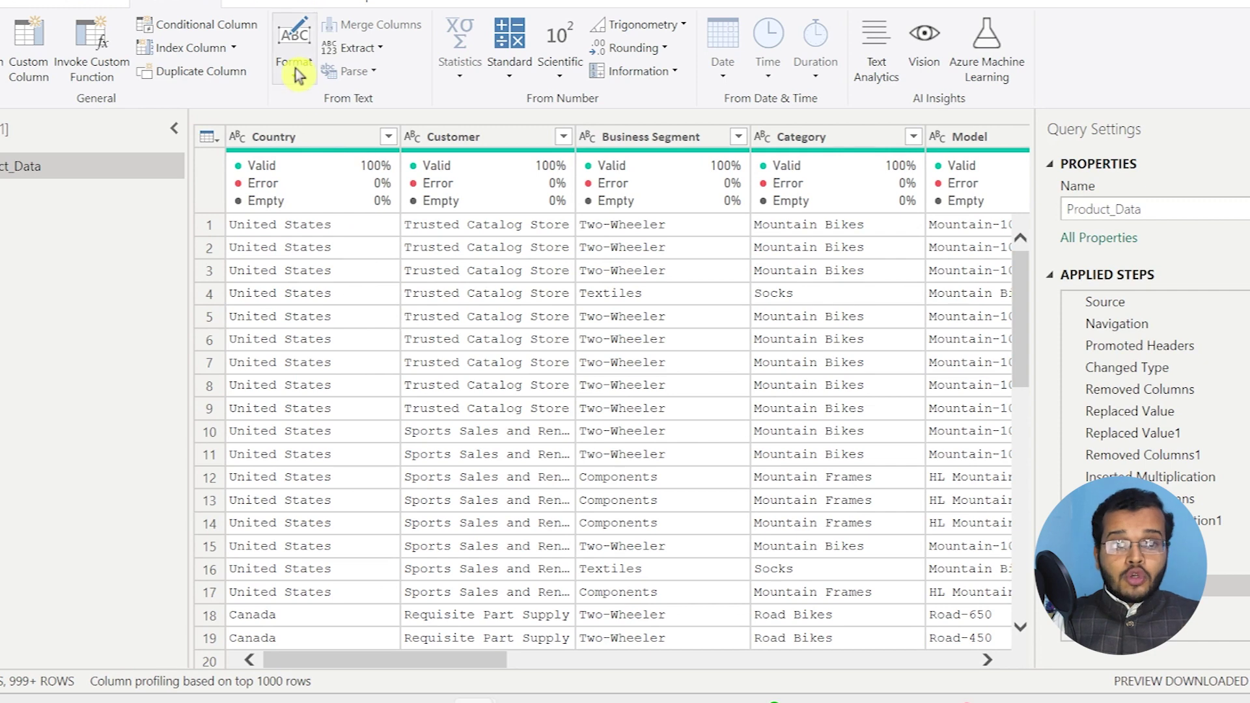
{"action": "left_click", "coordinate": [295, 49]}
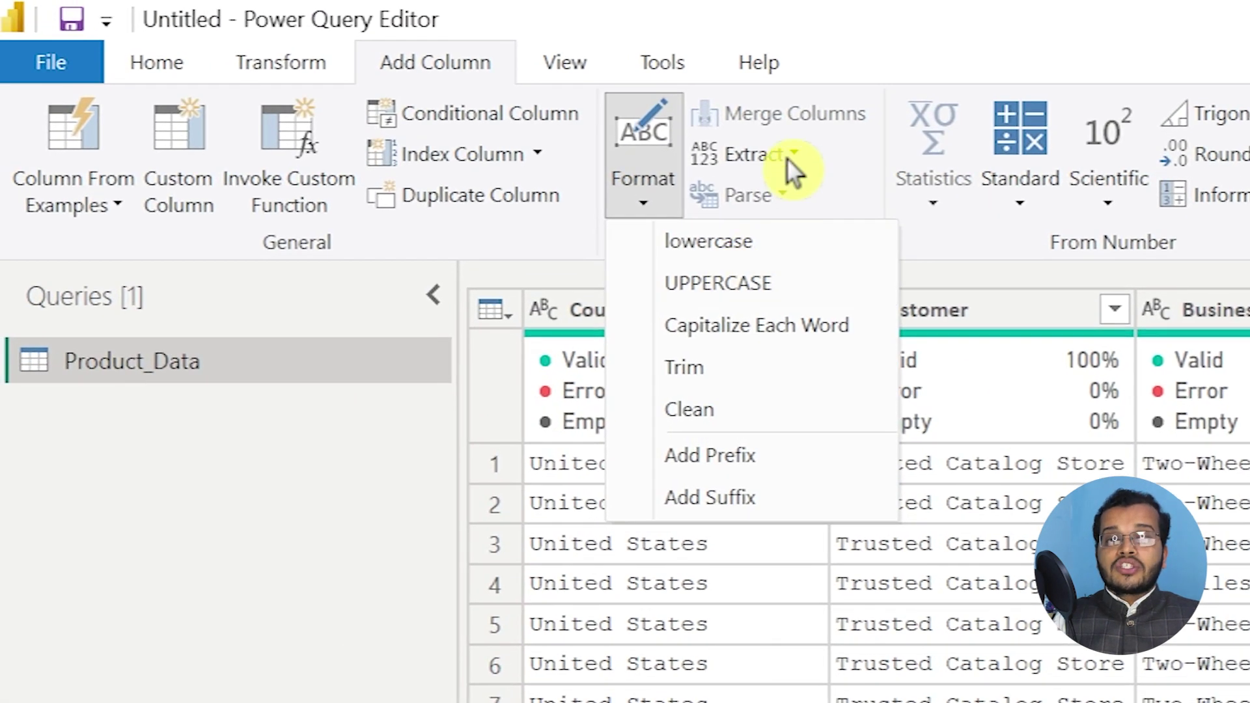
{"action": "left_click", "coordinate": [786, 157]}
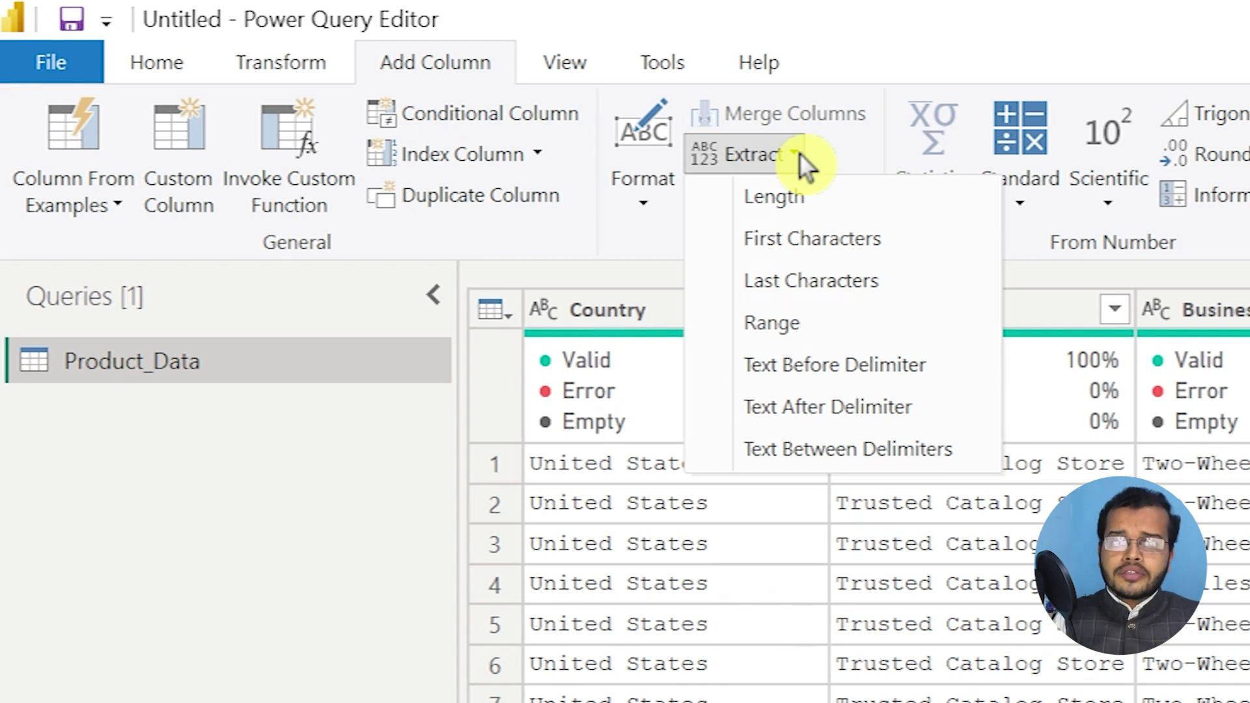
{"action": "left_click", "coordinate": [237, 576]}
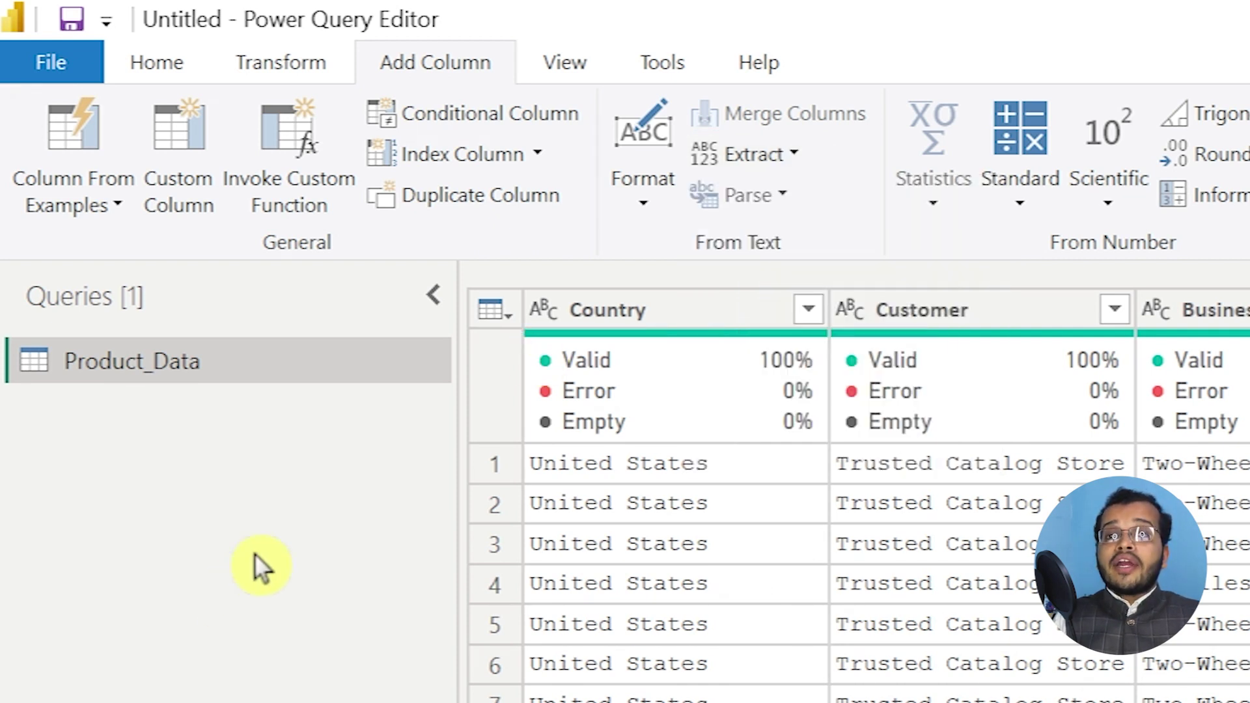
Create a custom column Sales Dup with formula [ListPrice]*[OrderQty].
{"action": "left_click", "coordinate": [196, 199]}
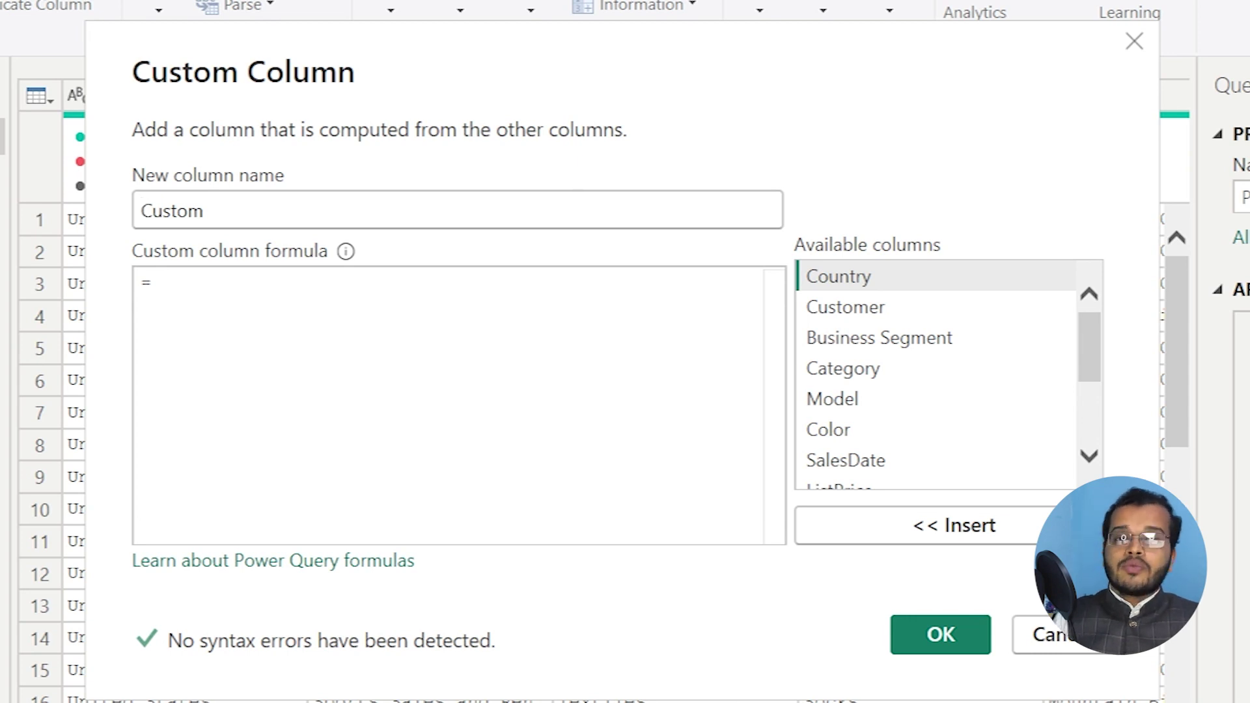
{"action": "double_click", "coordinate": [244, 221]}
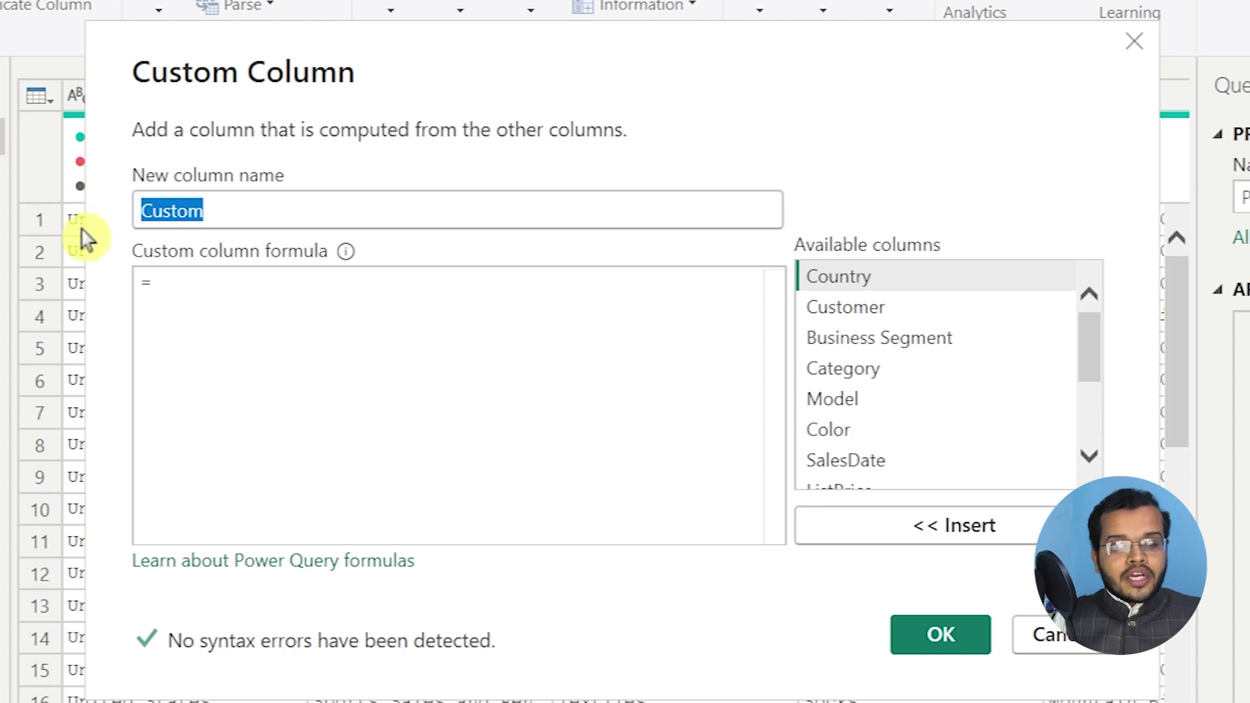
{"action": "type", "text": "Sal"}
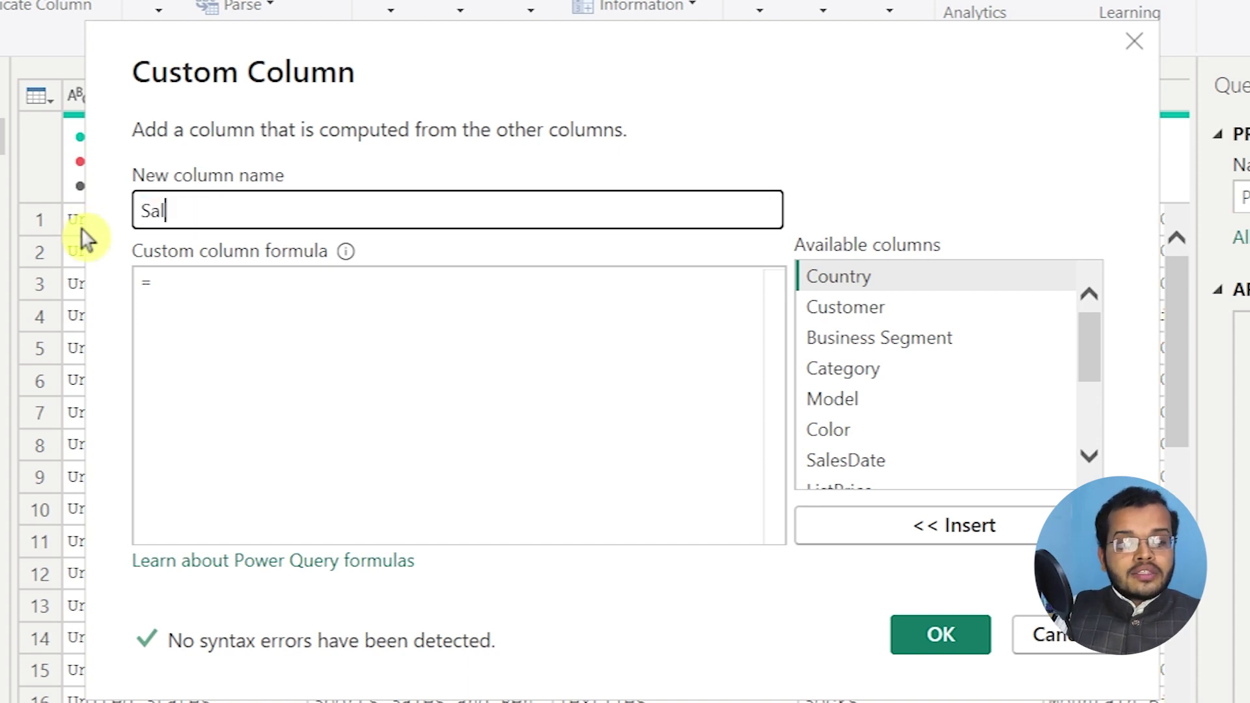
{"action": "type", "text": "es Dup"}
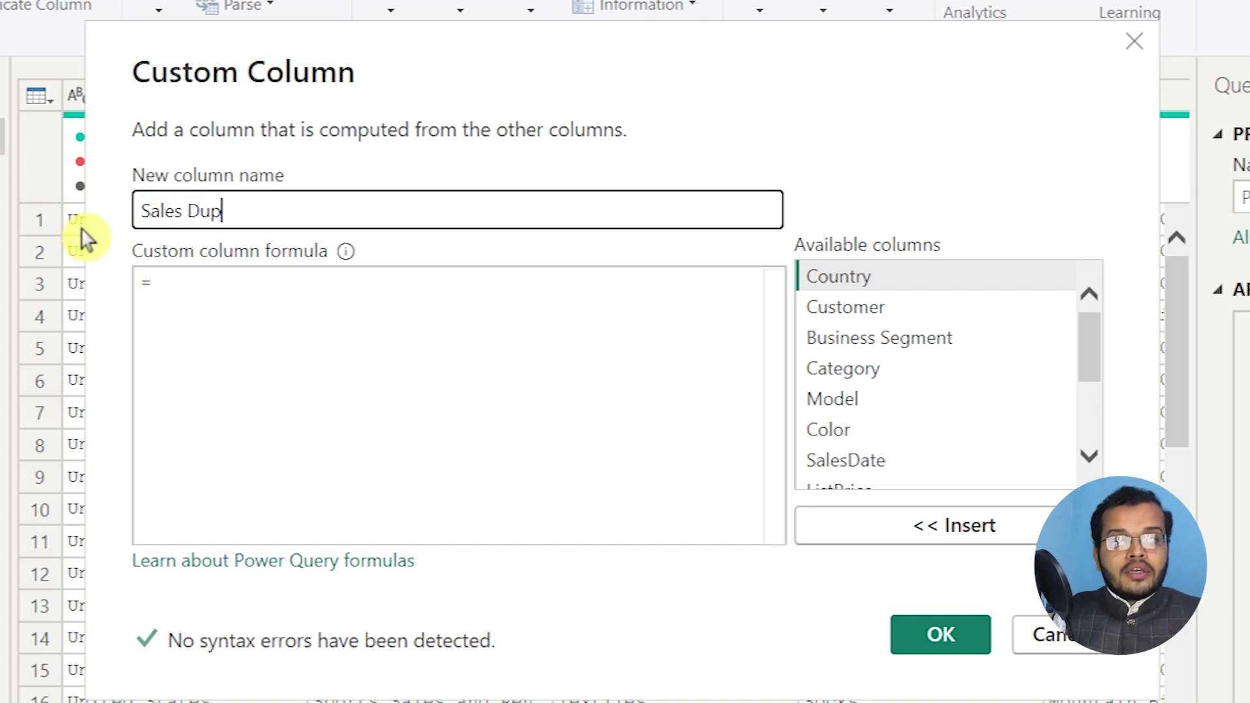
{"action": "left_click", "coordinate": [294, 342]}
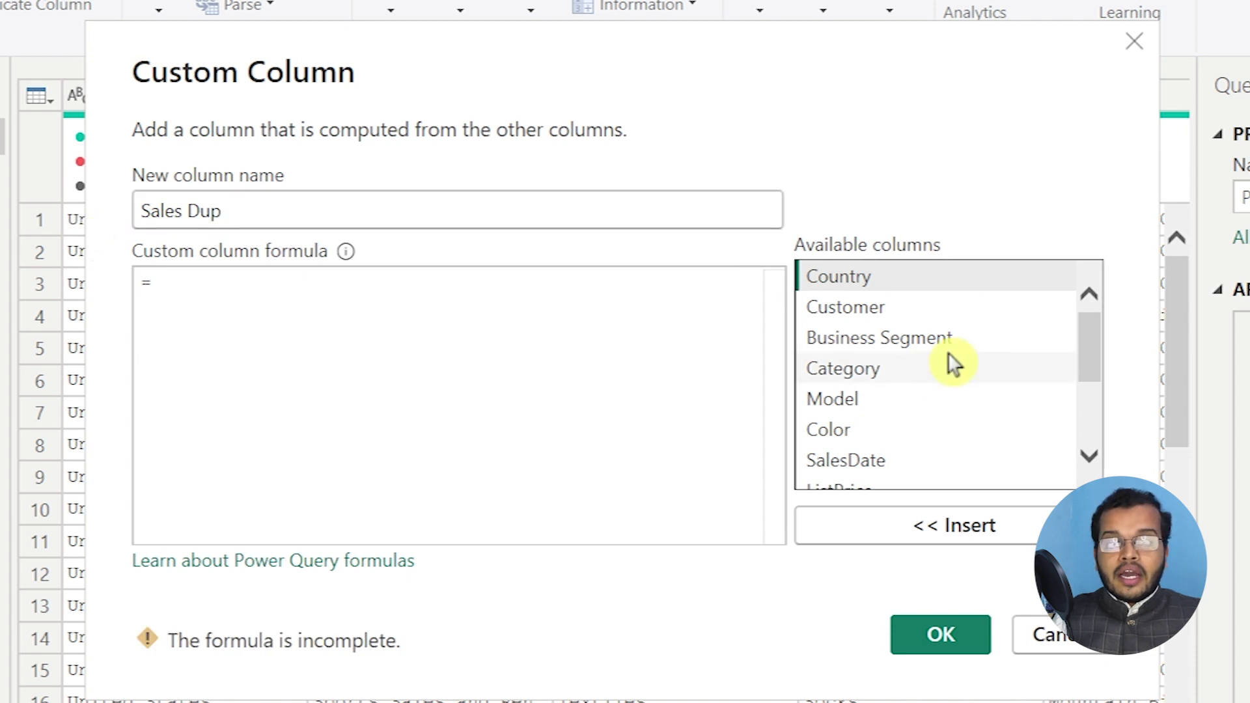
{"action": "scroll", "coordinate": [949, 353], "scroll_direction": "down", "scroll_amount": 1}
{"action": "left_click", "coordinate": [889, 388]}
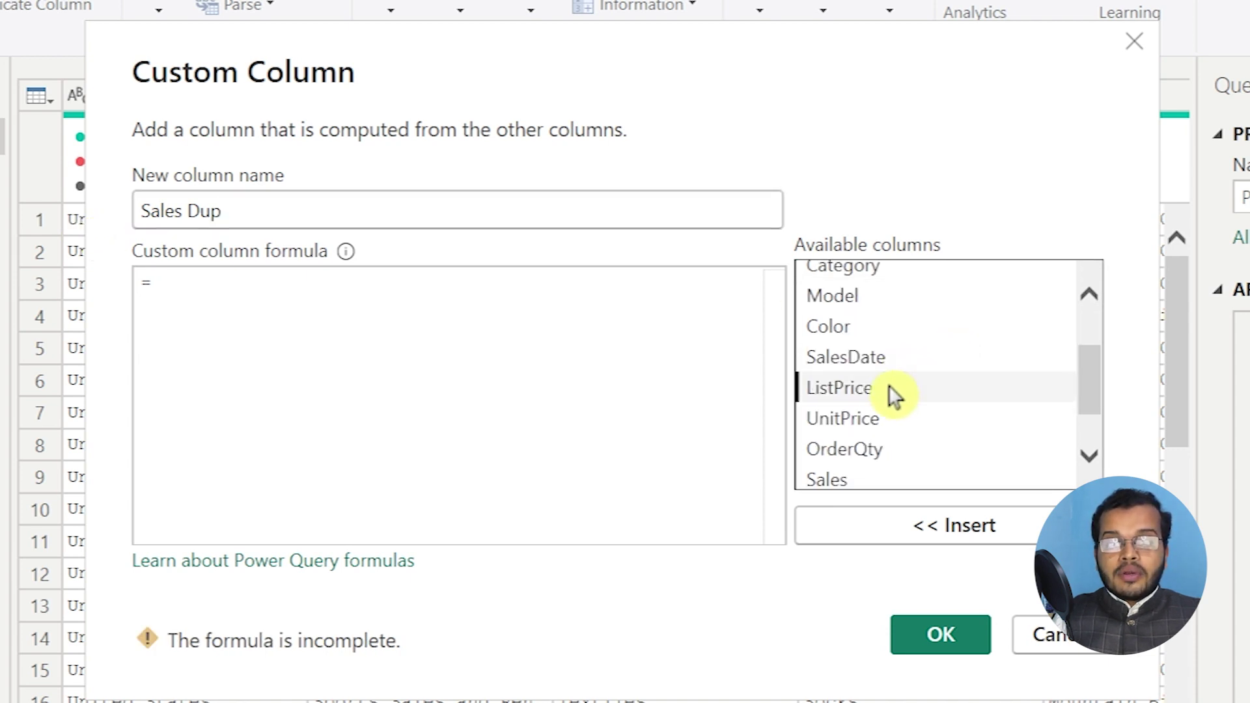
{"action": "left_click", "coordinate": [961, 529]}
{"action": "type", "text": "*"}
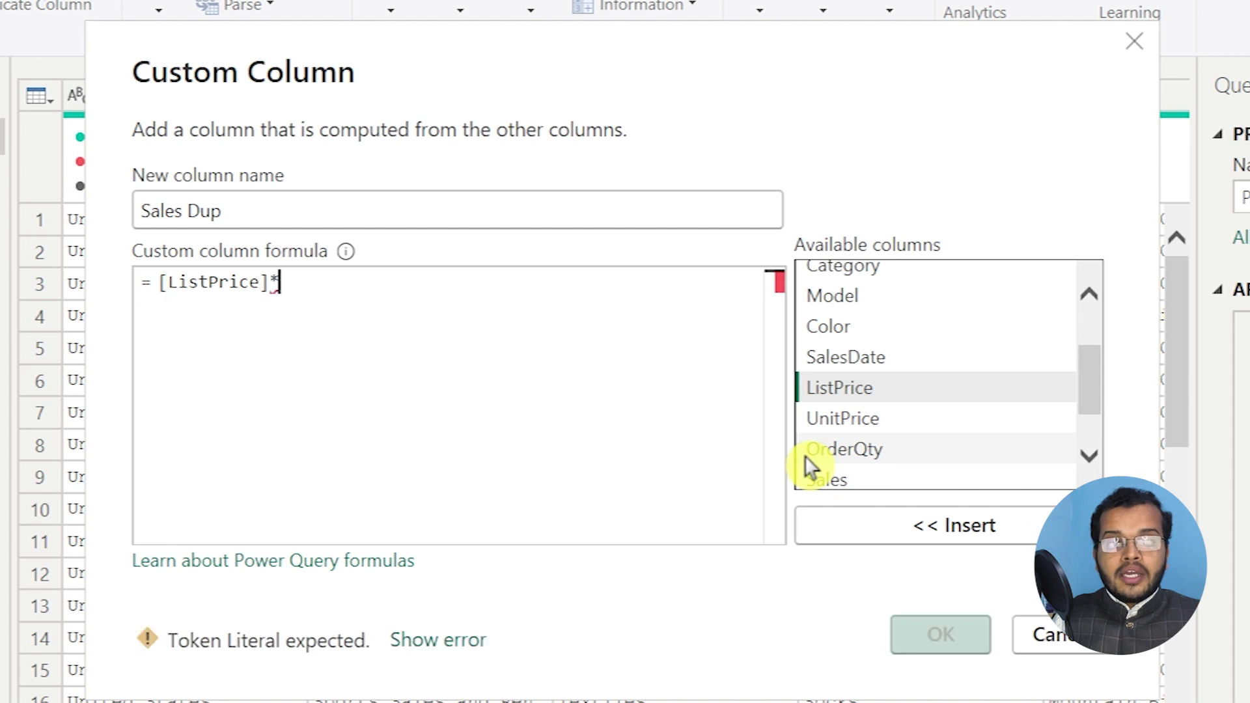
{"action": "left_click", "coordinate": [957, 454]}
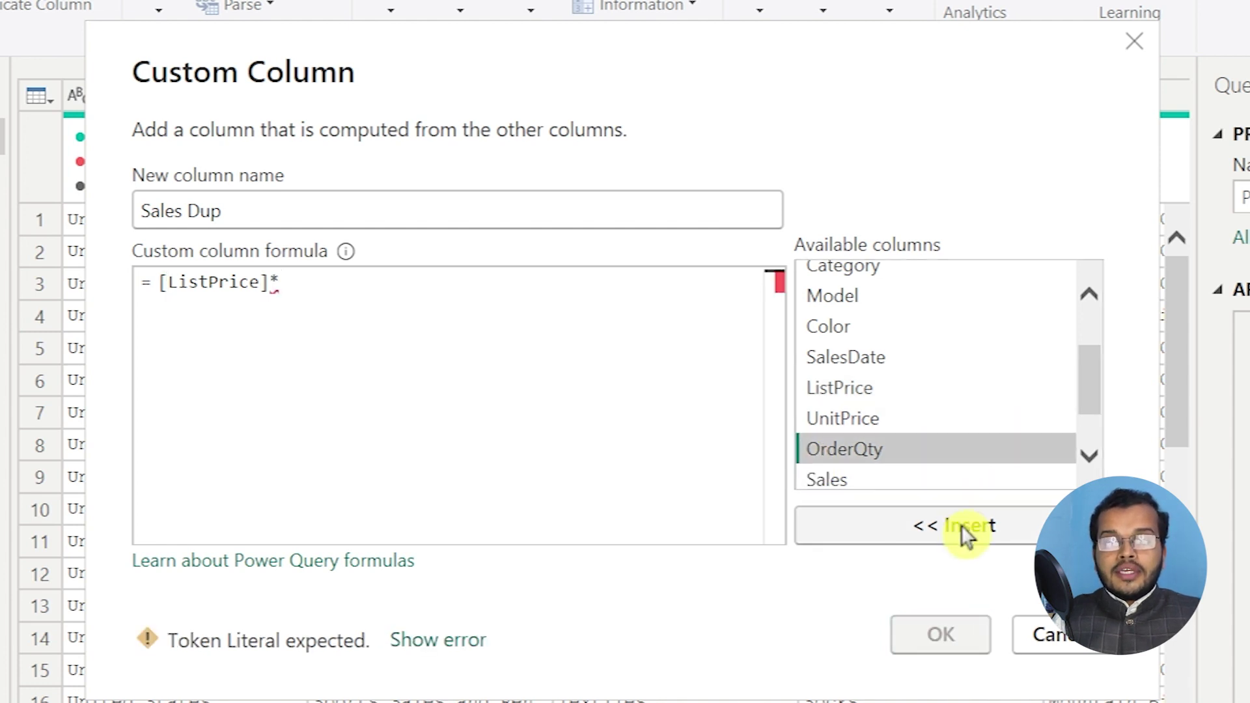
{"action": "left_click", "coordinate": [961, 525]}
{"action": "left_click", "coordinate": [958, 629]}
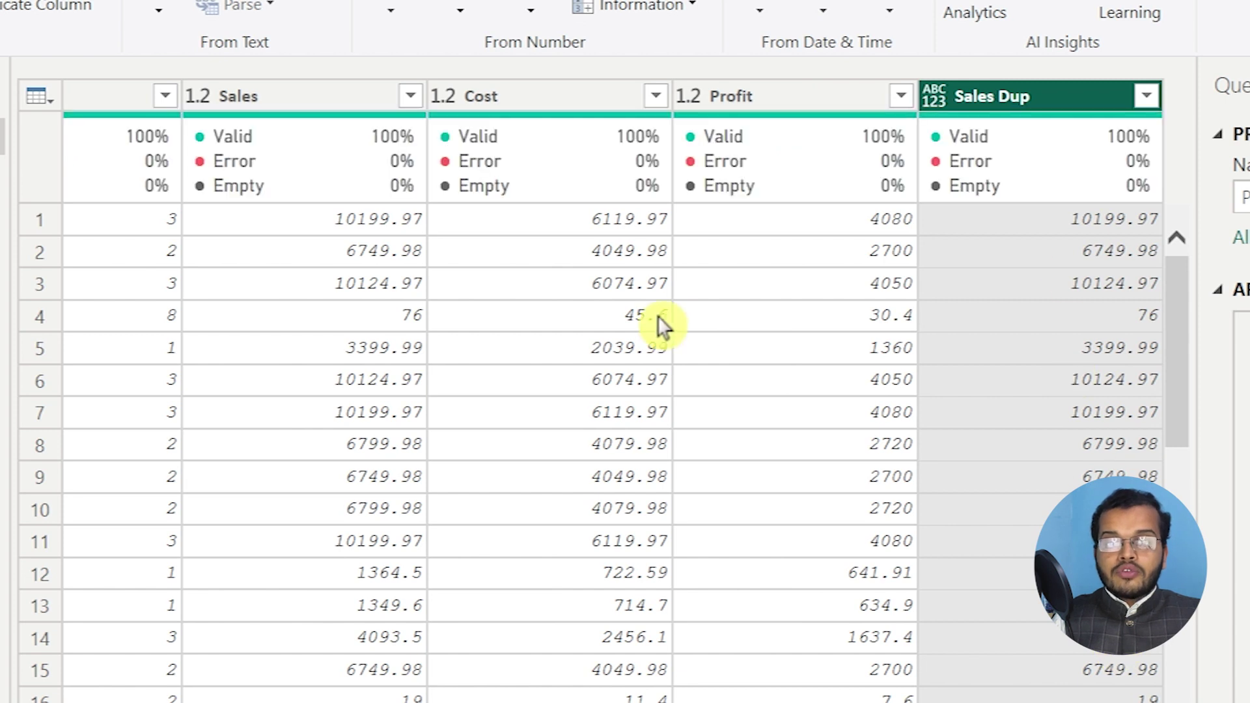
{"action": "left_click", "coordinate": [346, 96]}
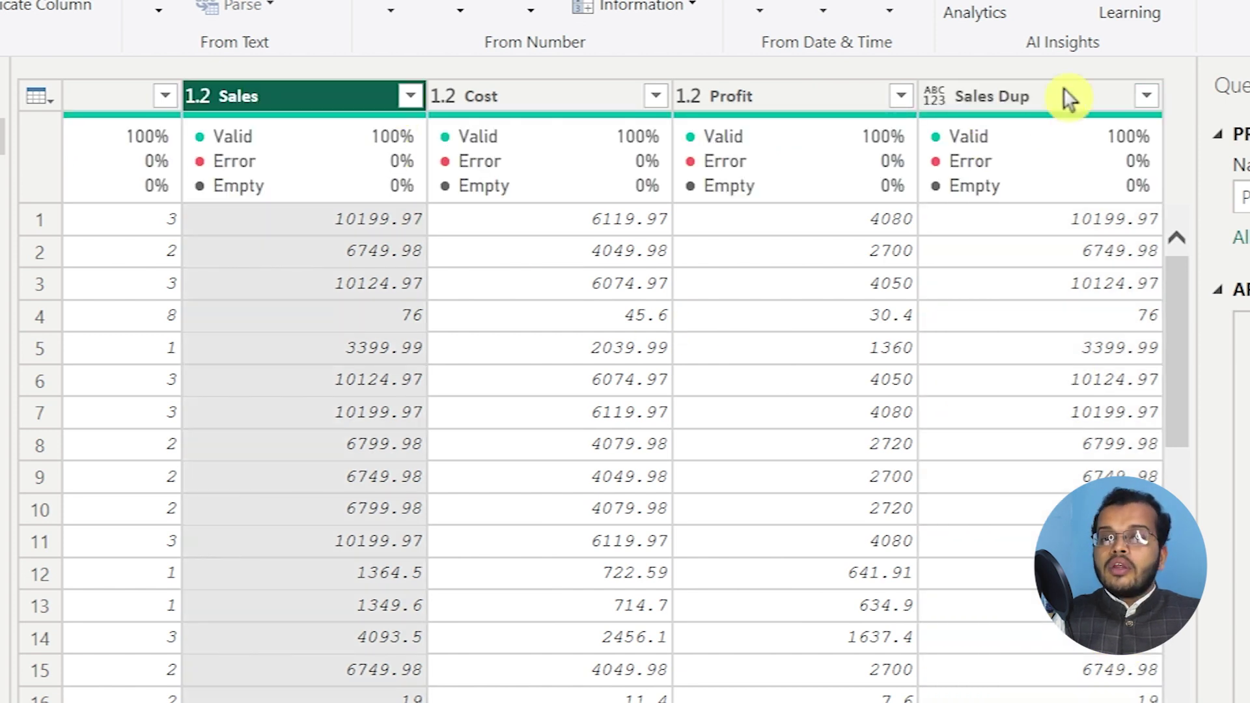
{"action": "left_click", "coordinate": [1067, 96]}
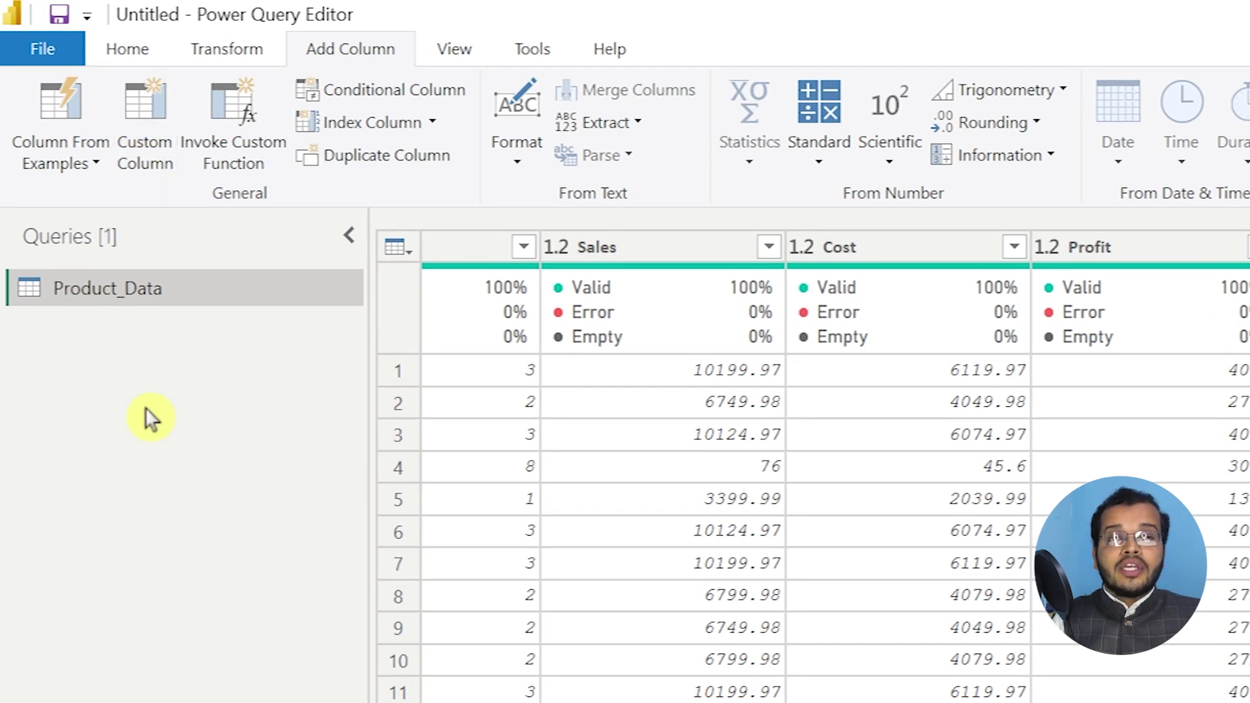
Show the Conditional Column dialog, dismiss it unchanged, and move to the Transform commands.
{"action": "left_click", "coordinate": [406, 91]}
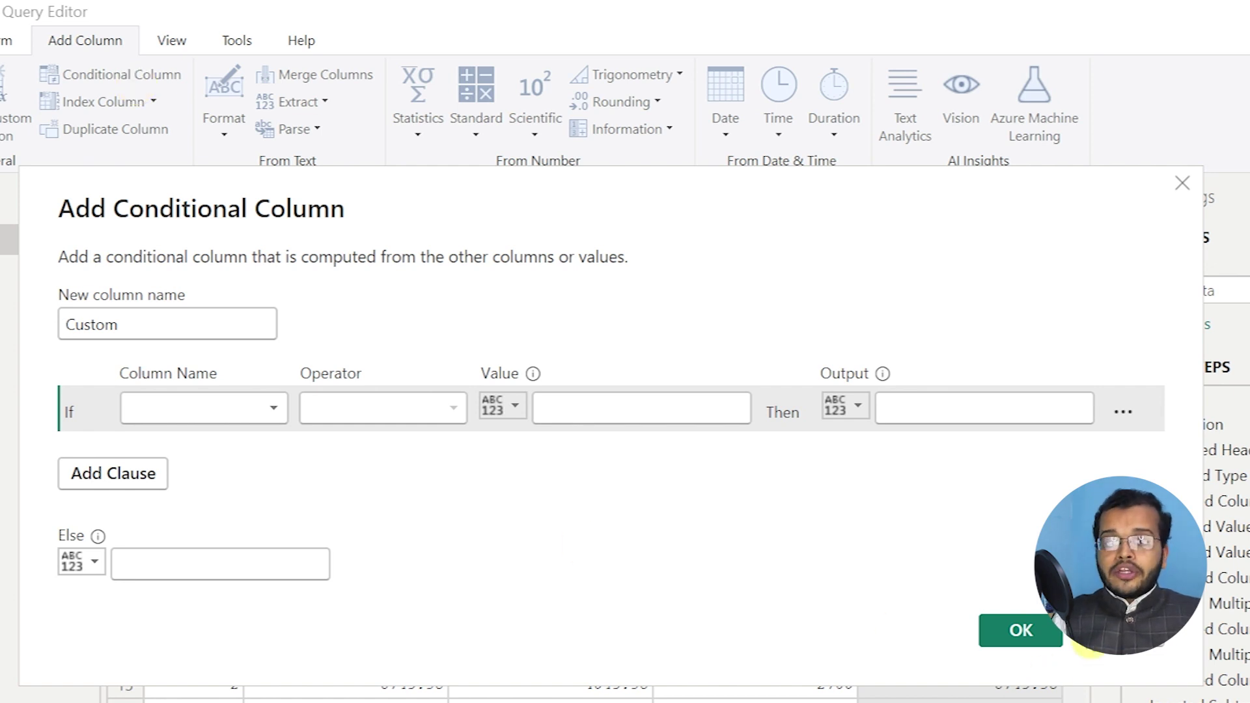
{"action": "left_click", "coordinate": [989, 628]}
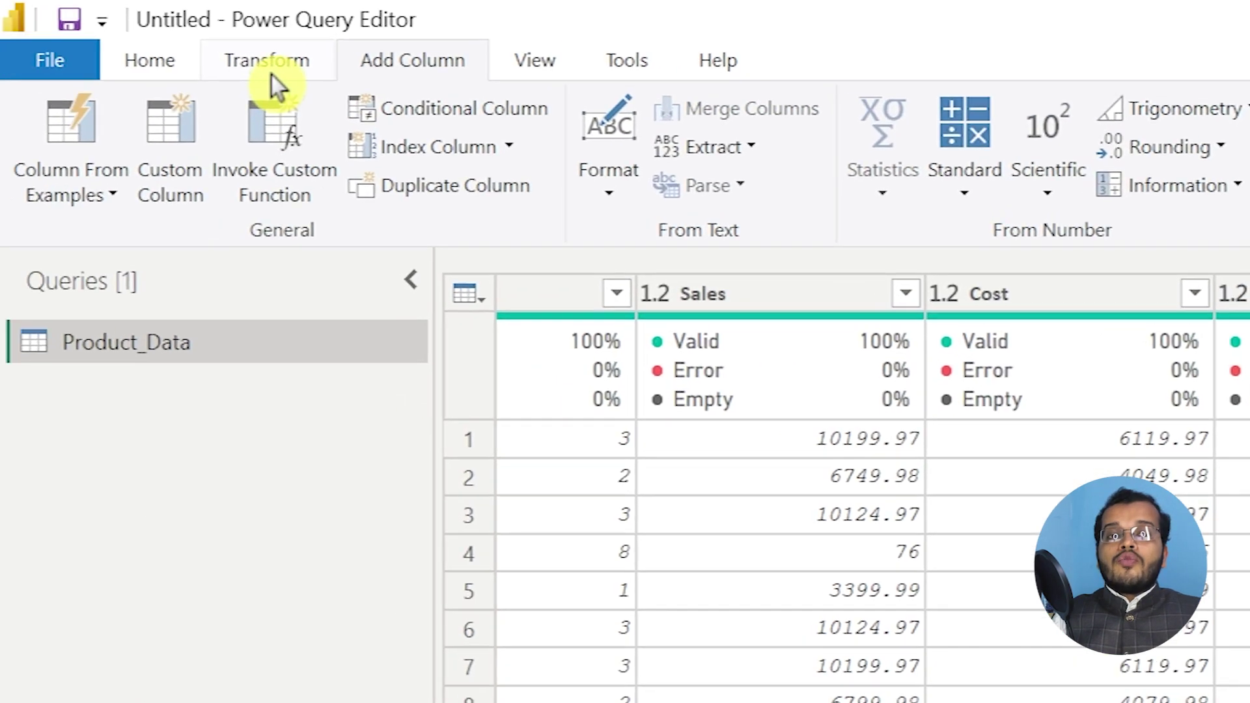
{"action": "left_click", "coordinate": [267, 62]}
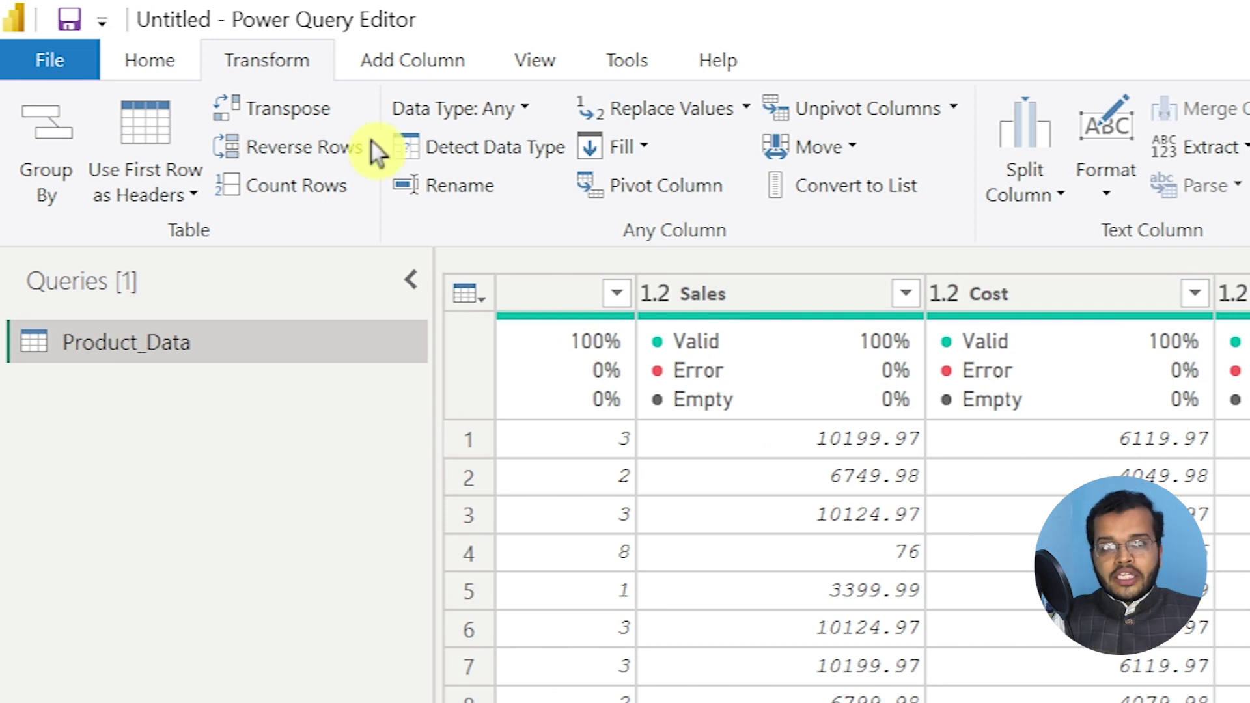
Switch to the Home commands for closing and applying the query.
{"action": "left_click", "coordinate": [150, 61]}
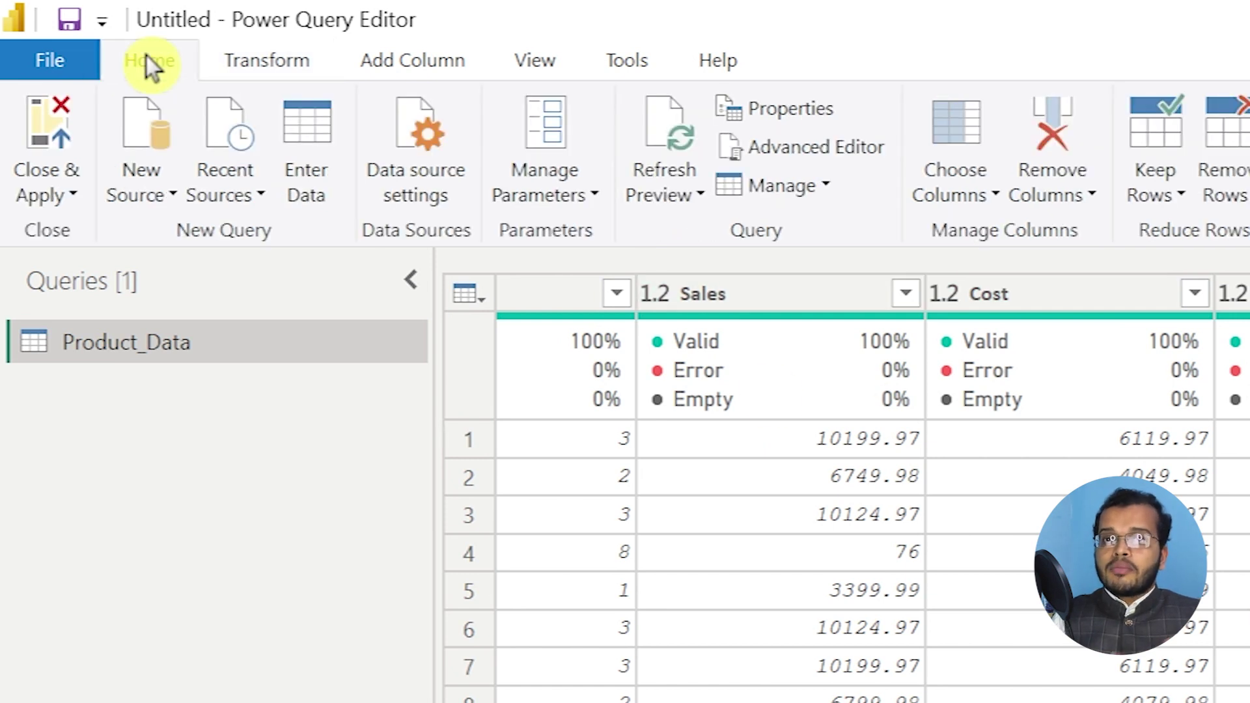